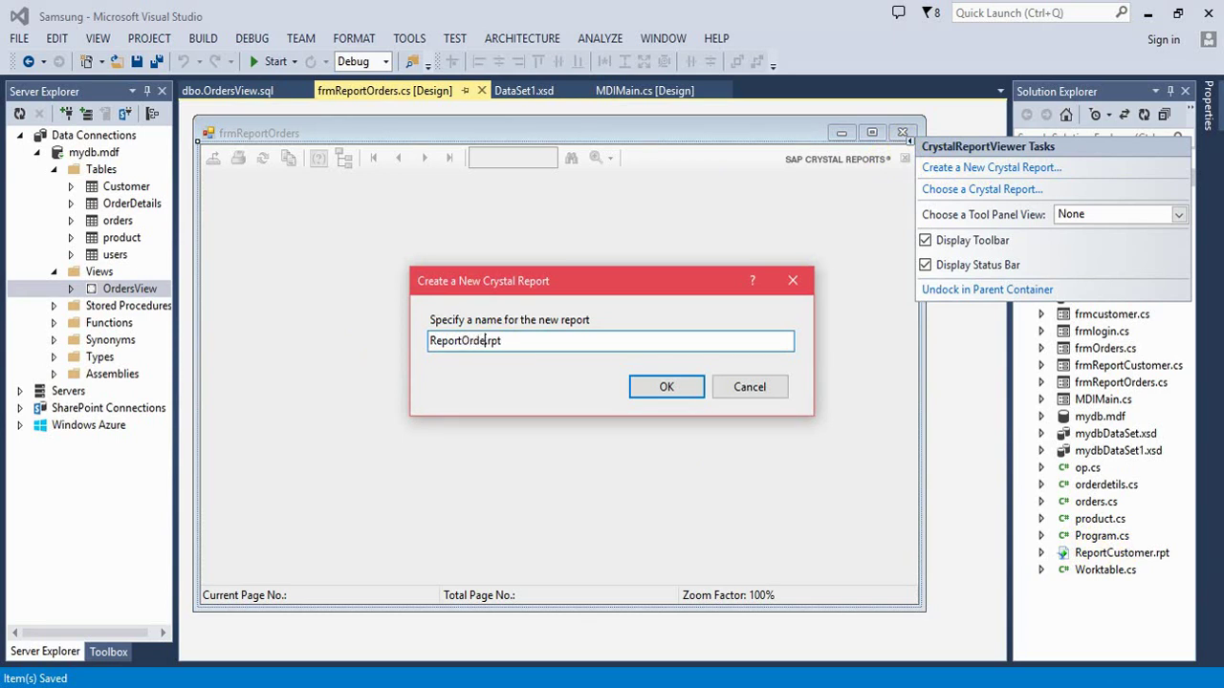
# - Create the Crystal Report ReportOrders.rpt using the Report Wizard with the Standard expert
pyautogui.click(670, 394)
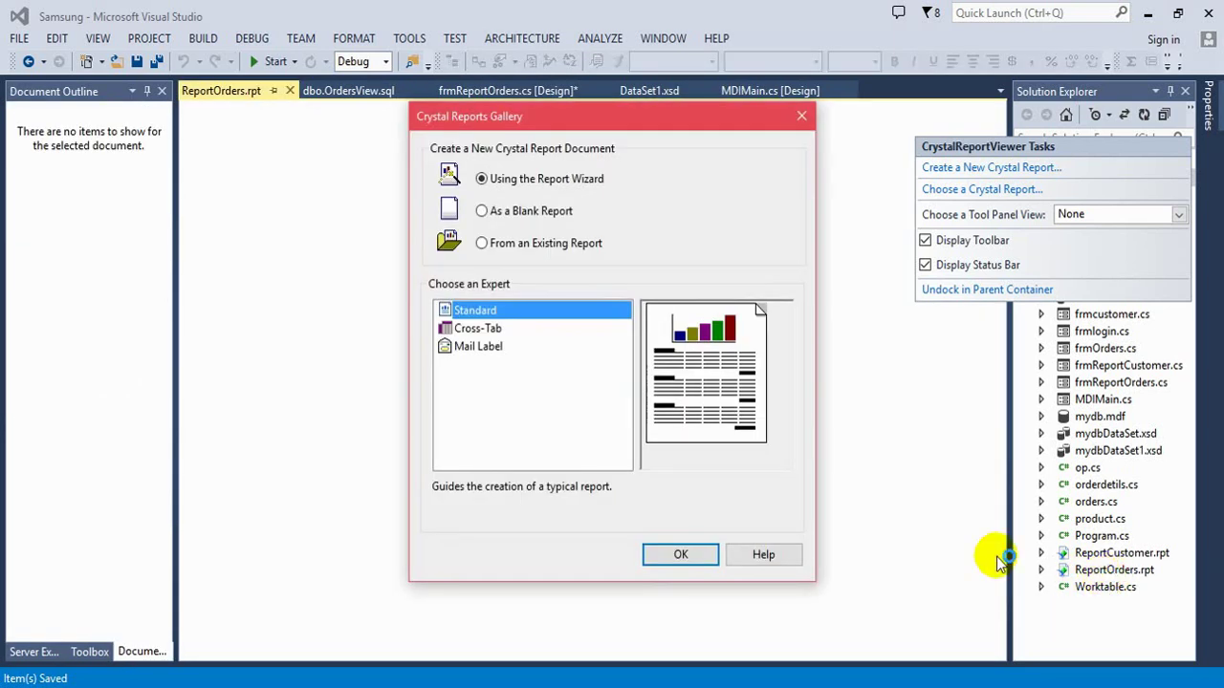
pyautogui.click(481, 211)
pyautogui.click(538, 187)
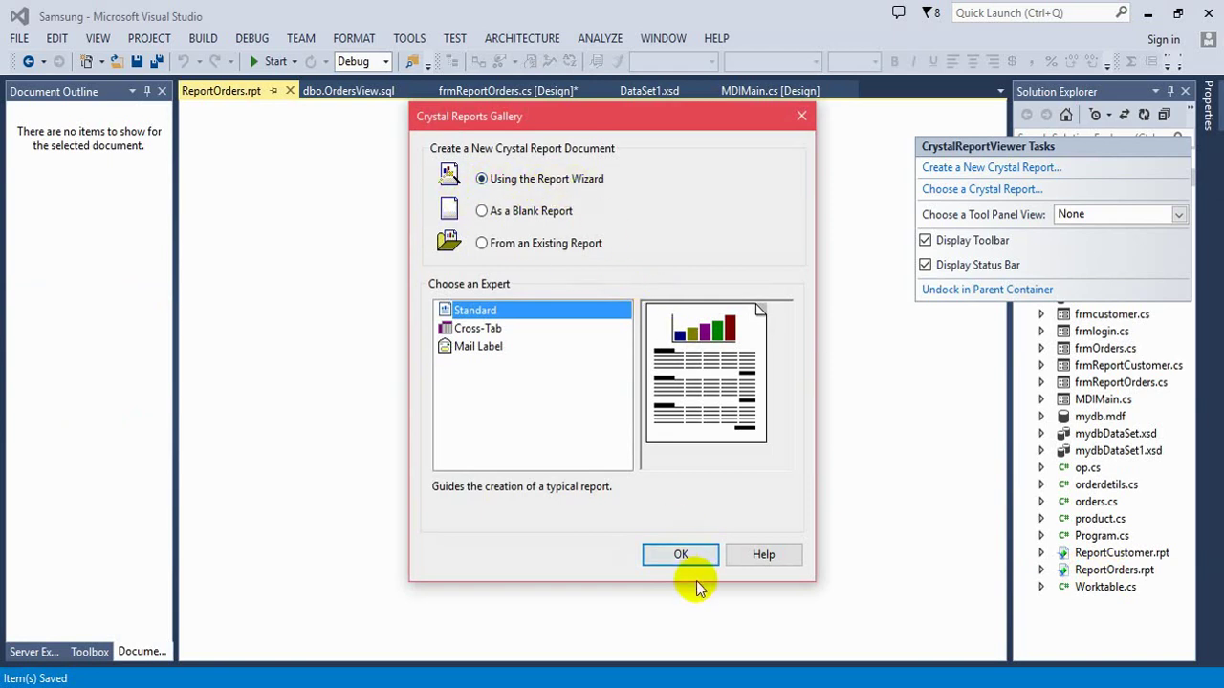
pyautogui.click(680, 554)
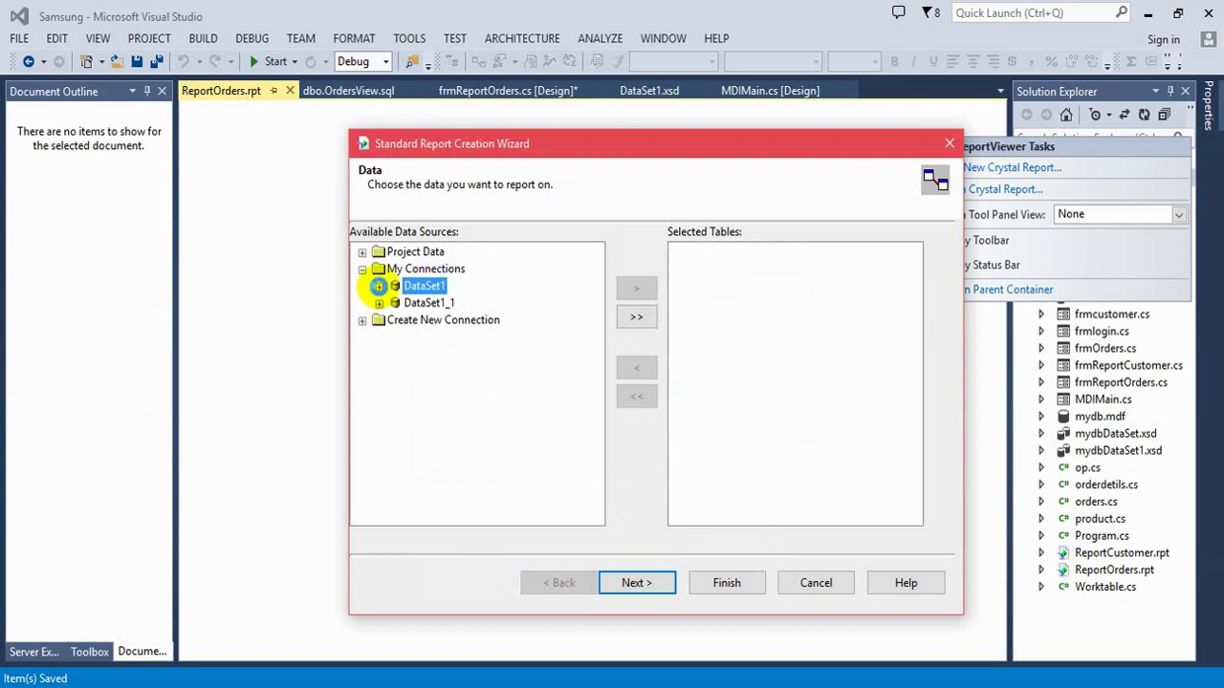
# - Add the OrdersView table from DataSet1 to the report and include all of its fields for display
pyautogui.click(380, 288)
pyautogui.click(428, 355)
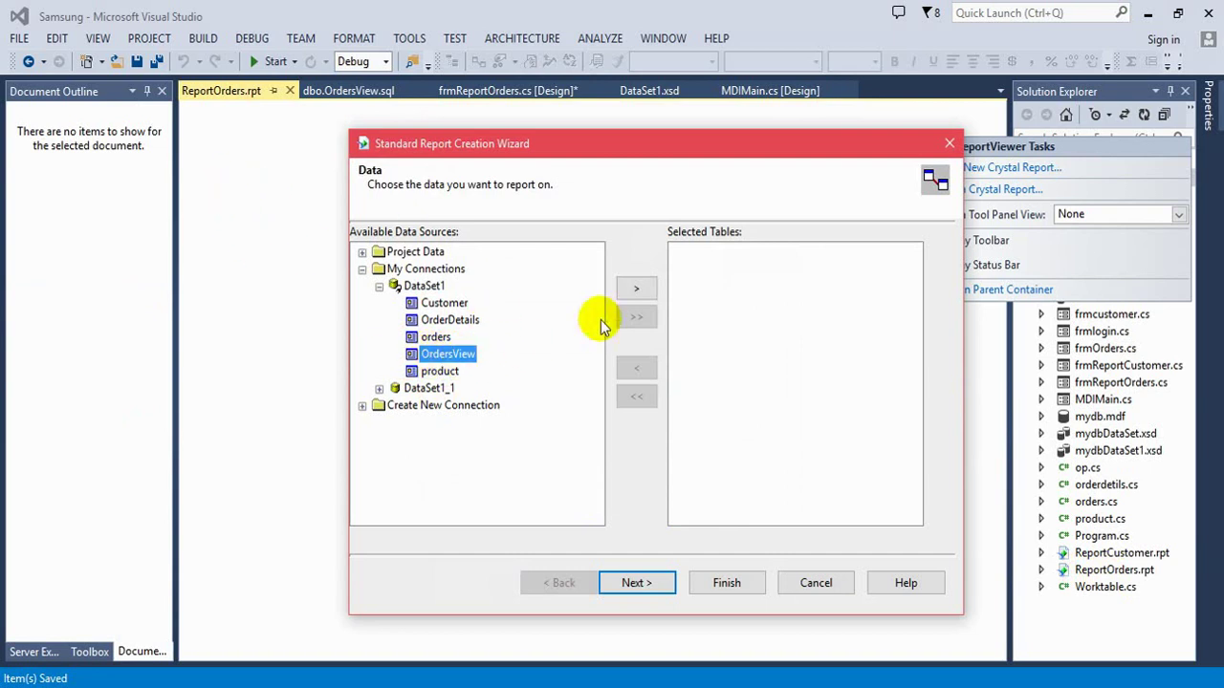
pyautogui.click(636, 289)
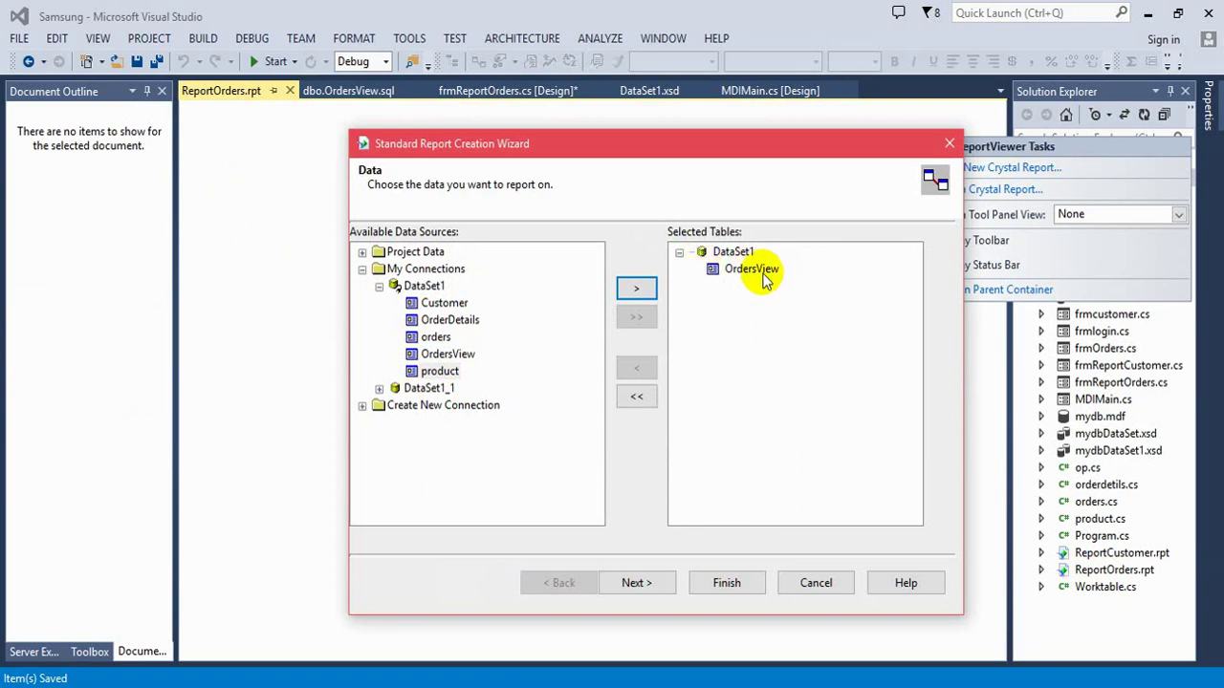
pyautogui.click(636, 582)
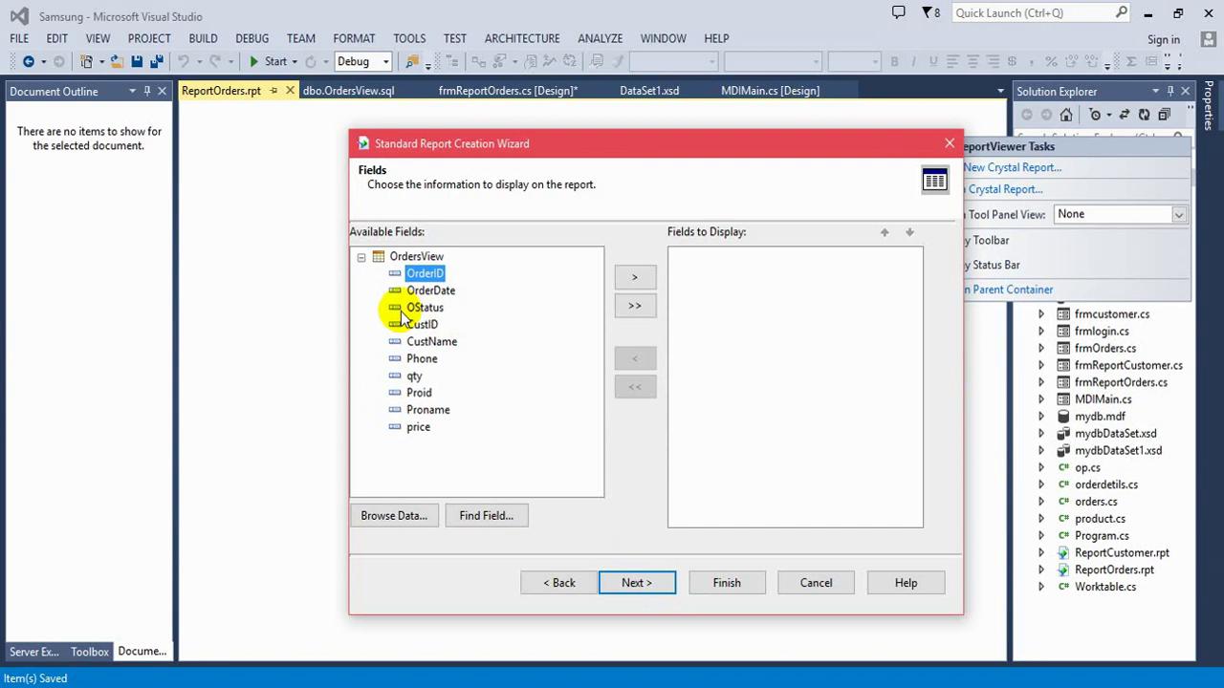
pyautogui.click(634, 306)
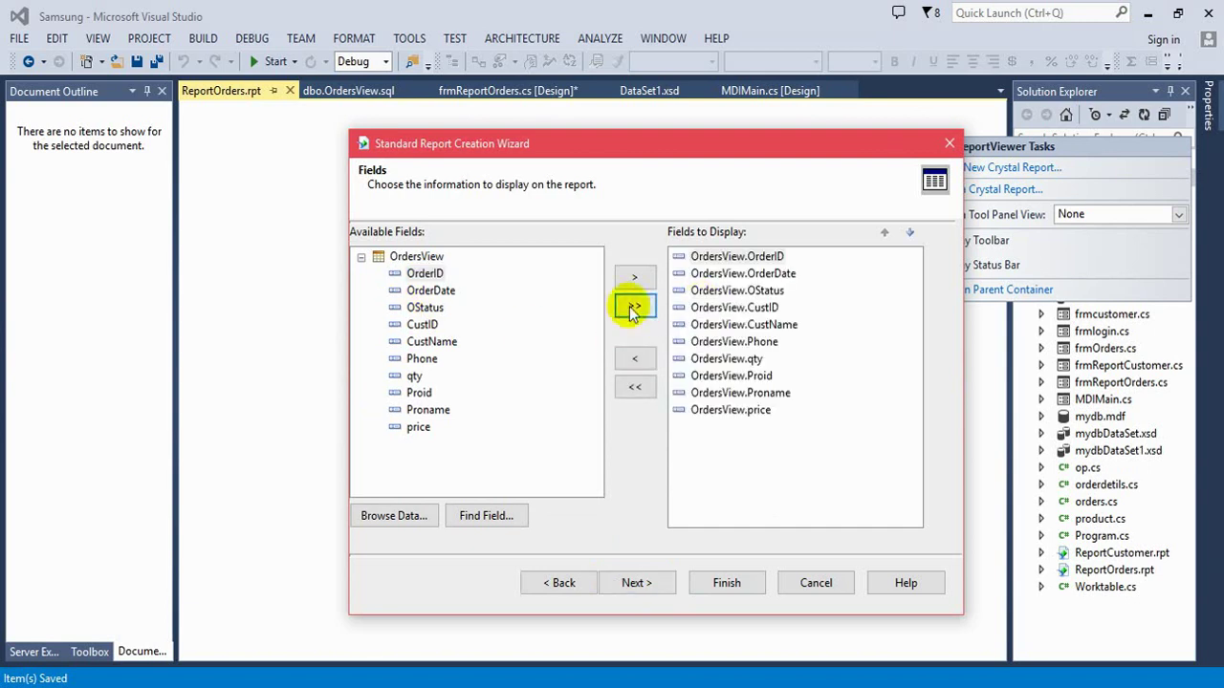
pyautogui.click(645, 584)
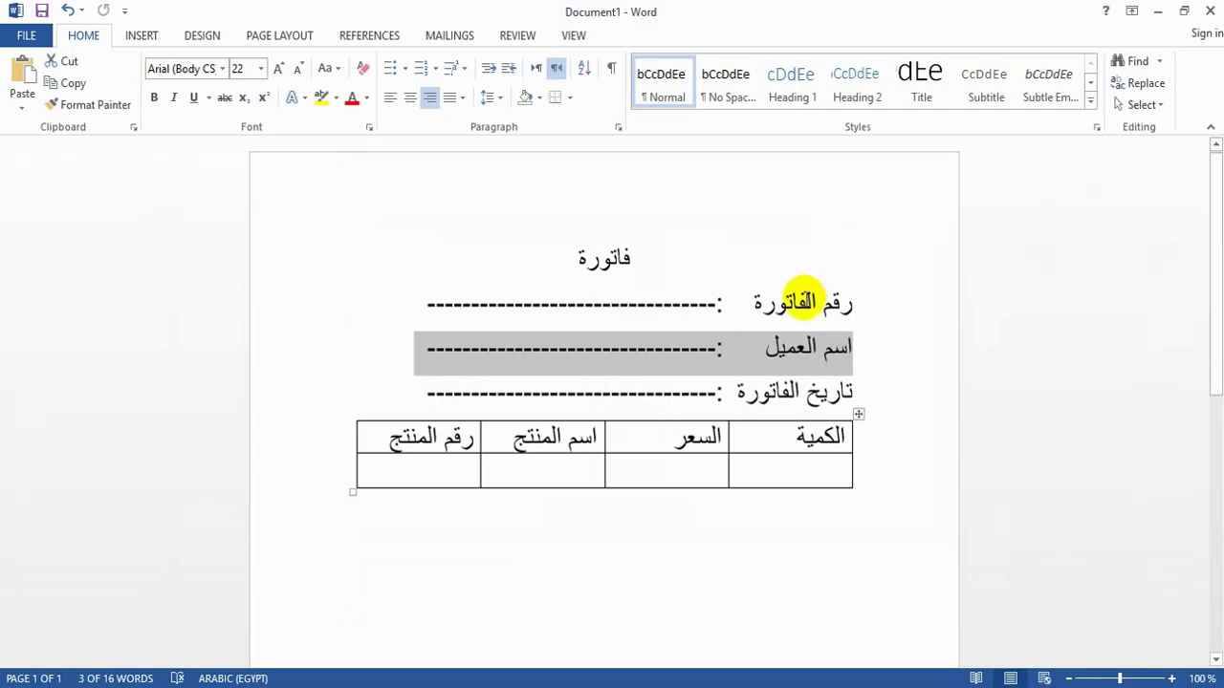
# - Examine the invoice number line in the Word invoice layout and return to the report wizard in Visual Studio
pyautogui.click(754, 304)
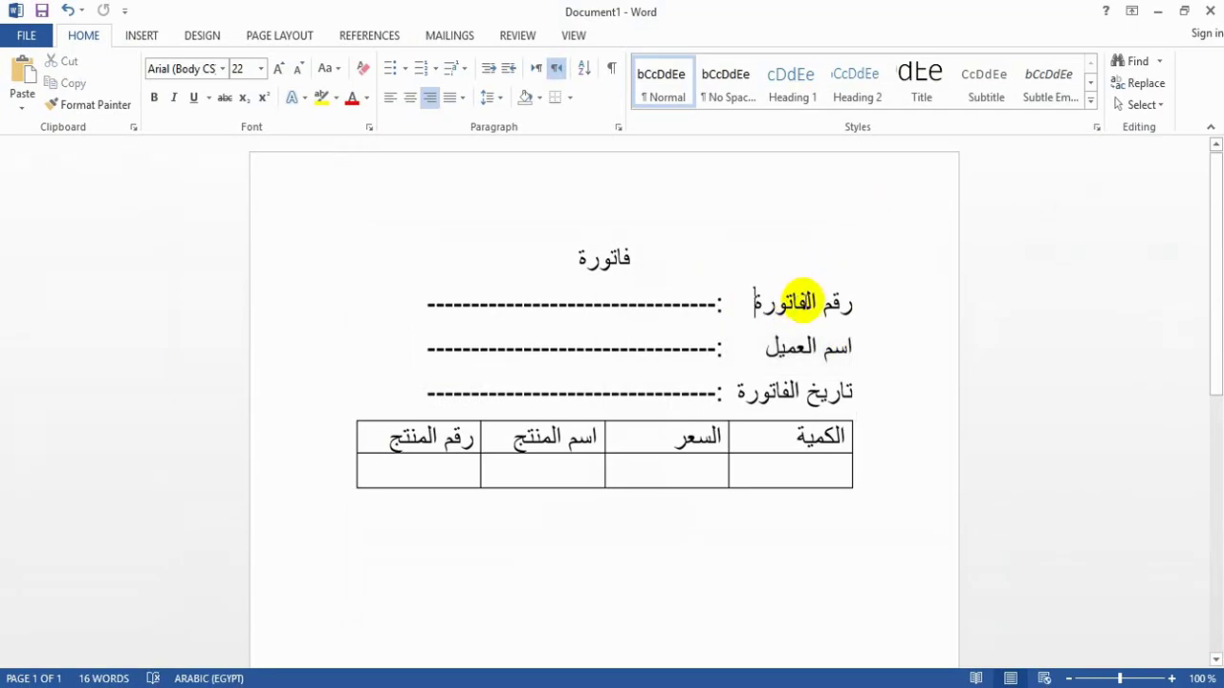
pyautogui.click(857, 302)
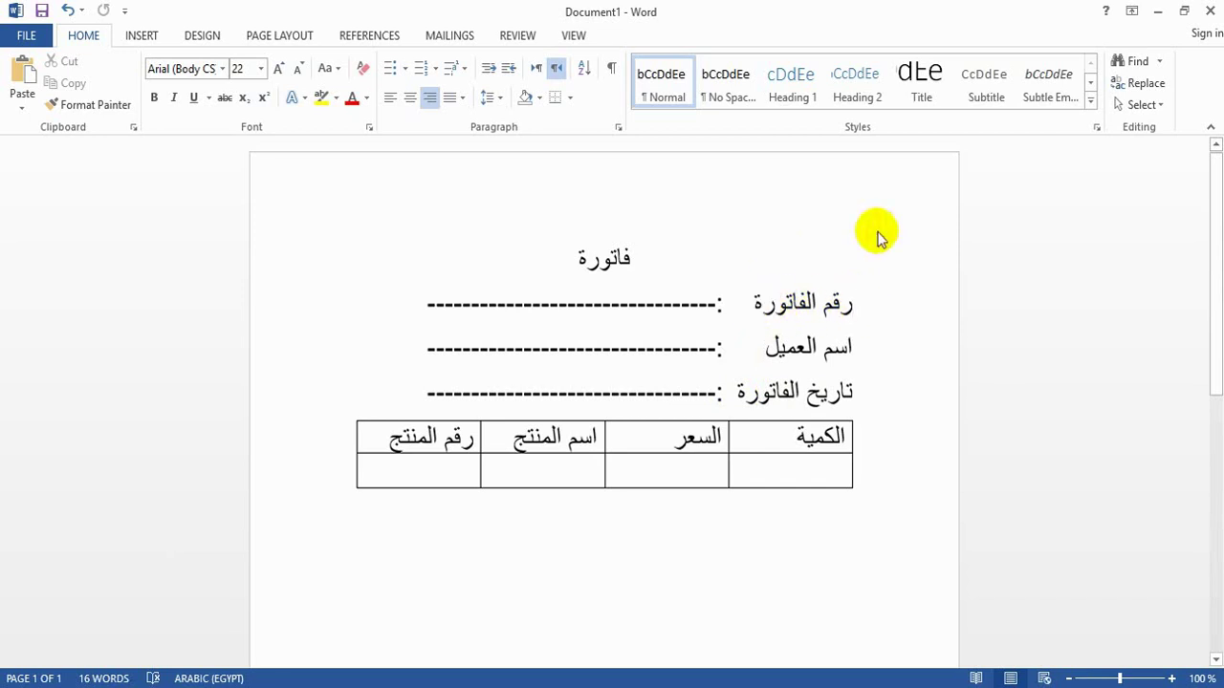
pyautogui.click(1155, 13)
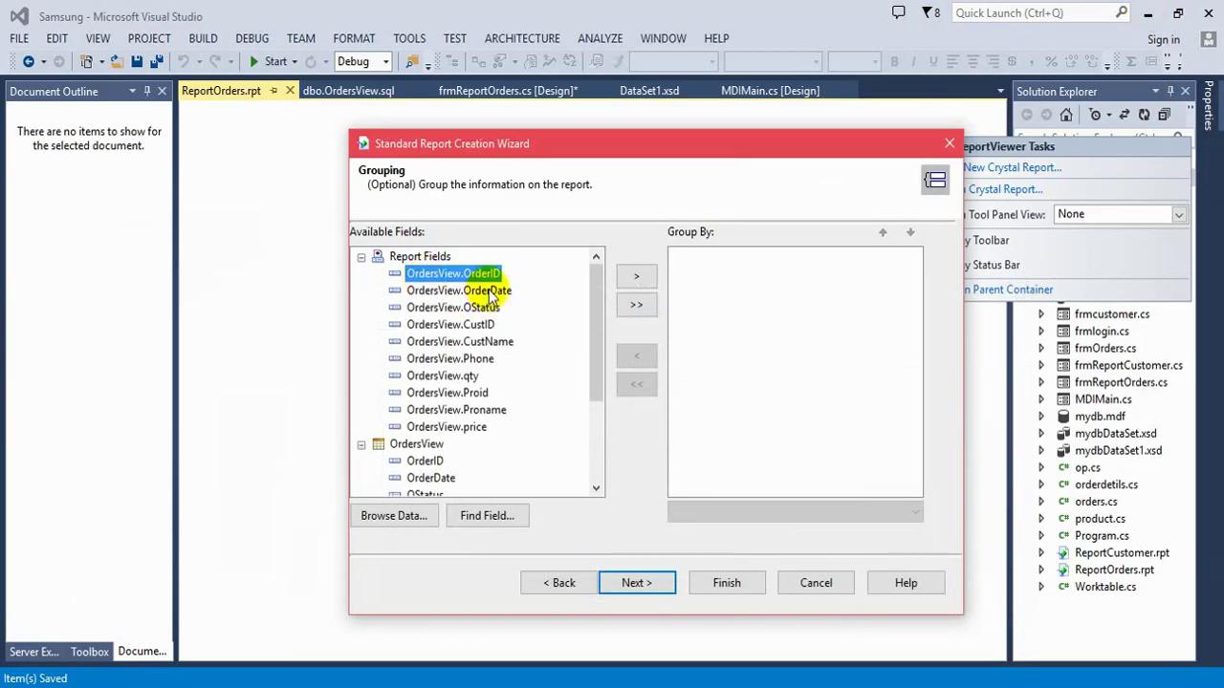
# - Group the report by OrdersView.OrderID in ascending order
pyautogui.click(636, 277)
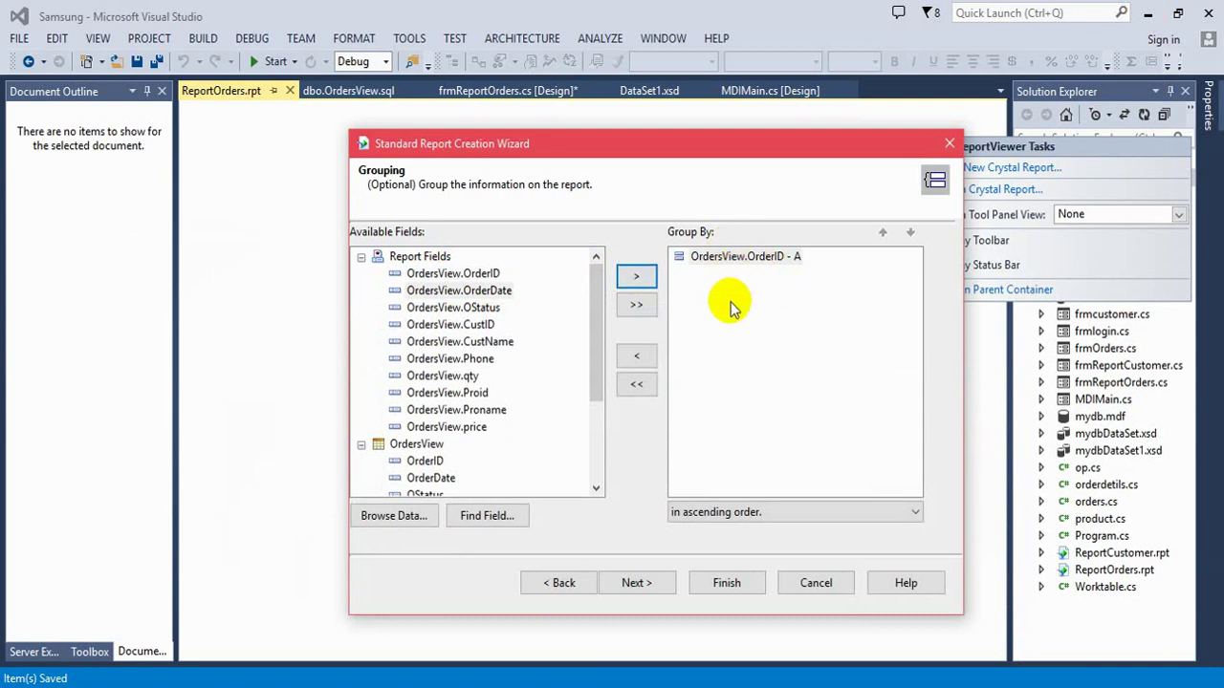
pyautogui.click(698, 513)
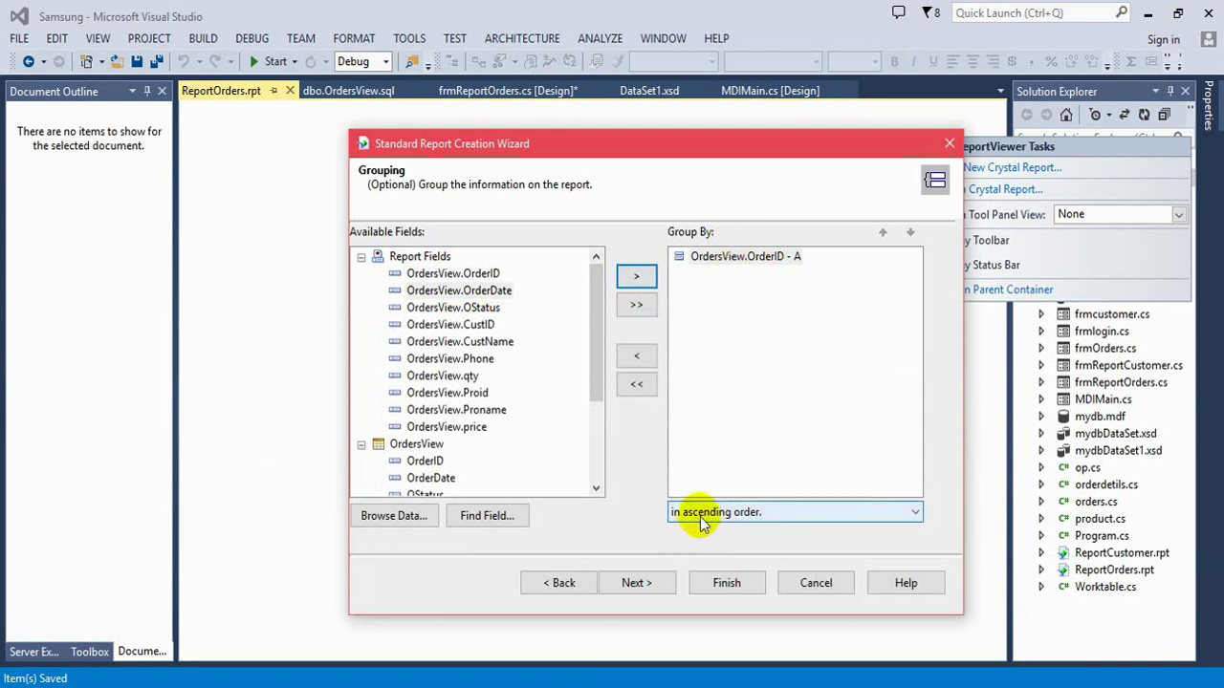
pyautogui.click(638, 583)
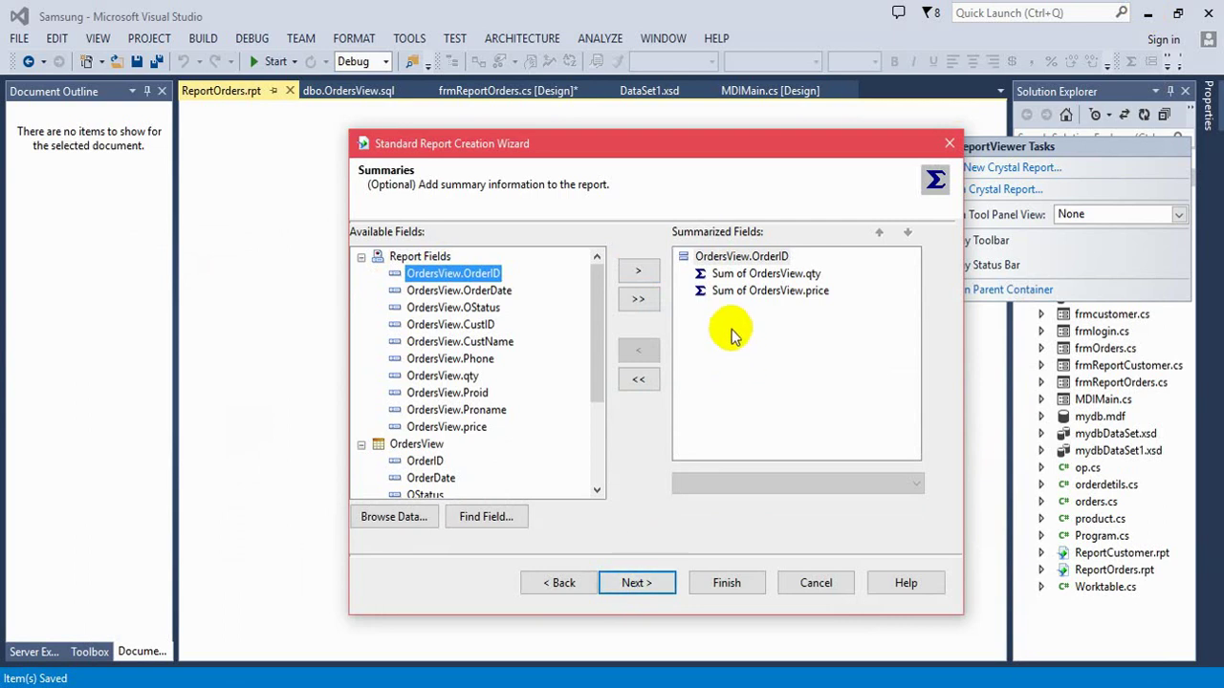
# - Review the summarized fields and the OrderID grouping, and accept the sums of qty and price
pyautogui.click(819, 299)
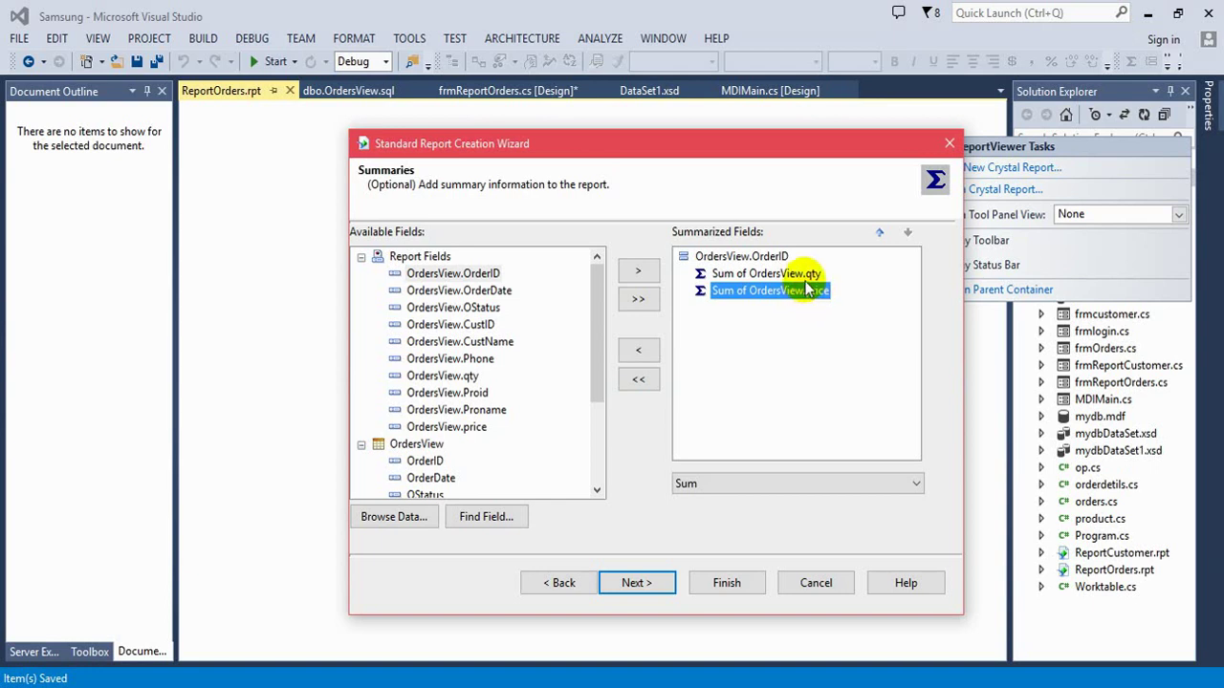
pyautogui.click(806, 277)
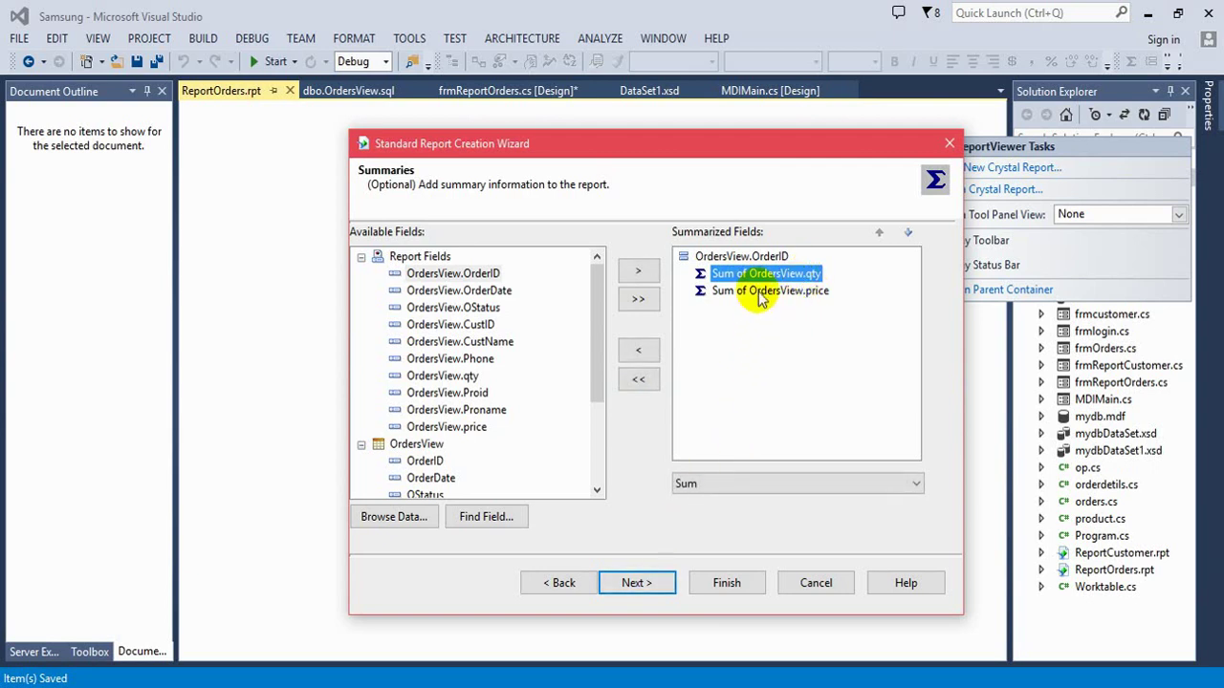
pyautogui.click(562, 582)
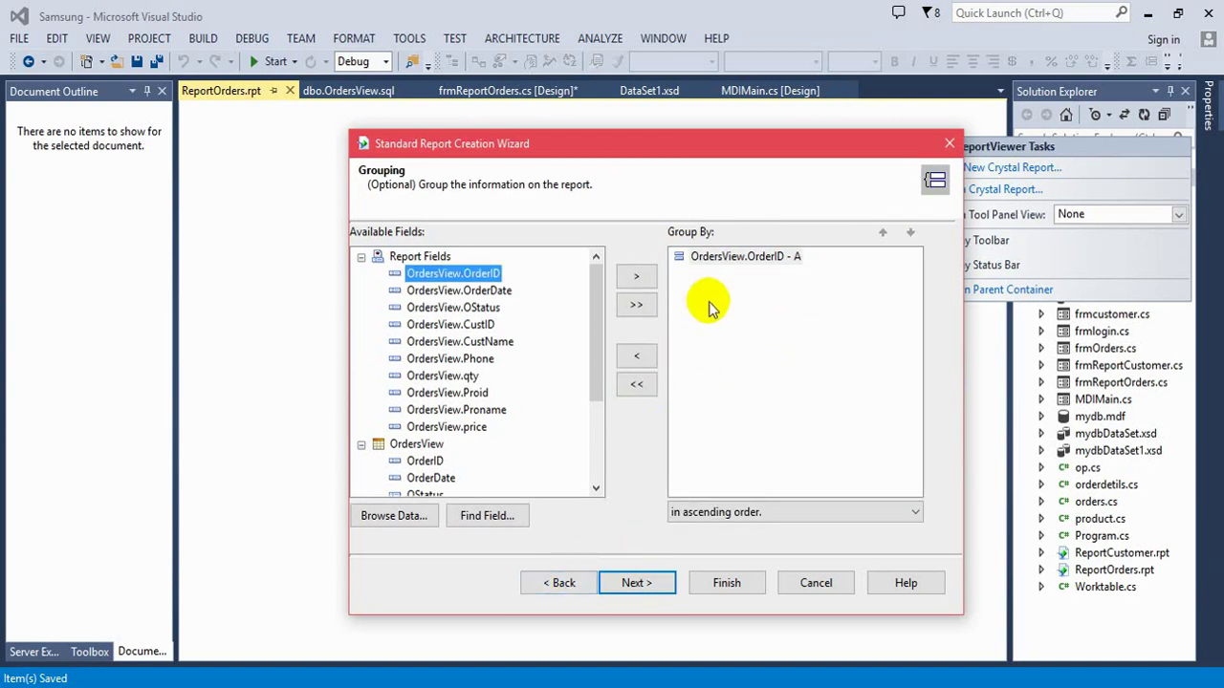
pyautogui.click(637, 583)
pyautogui.click(630, 583)
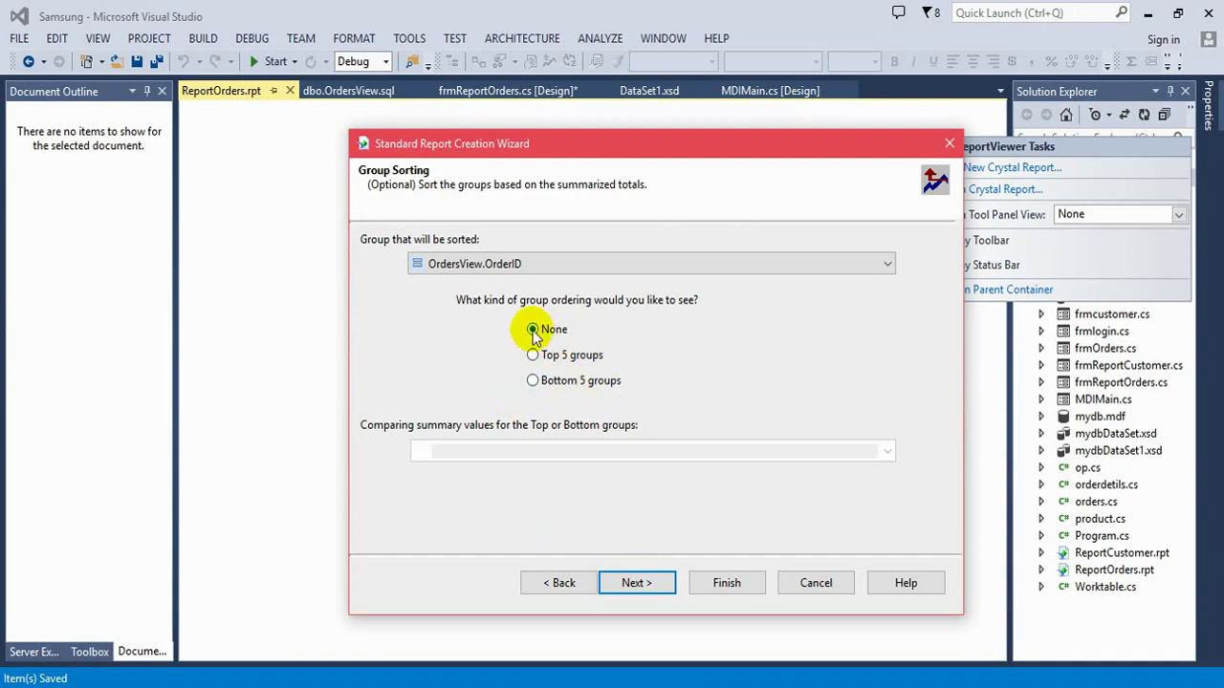
# - Complete the wizard with no group ordering, no chart, no record filter and the Standard style, and save all files
pyautogui.click(631, 585)
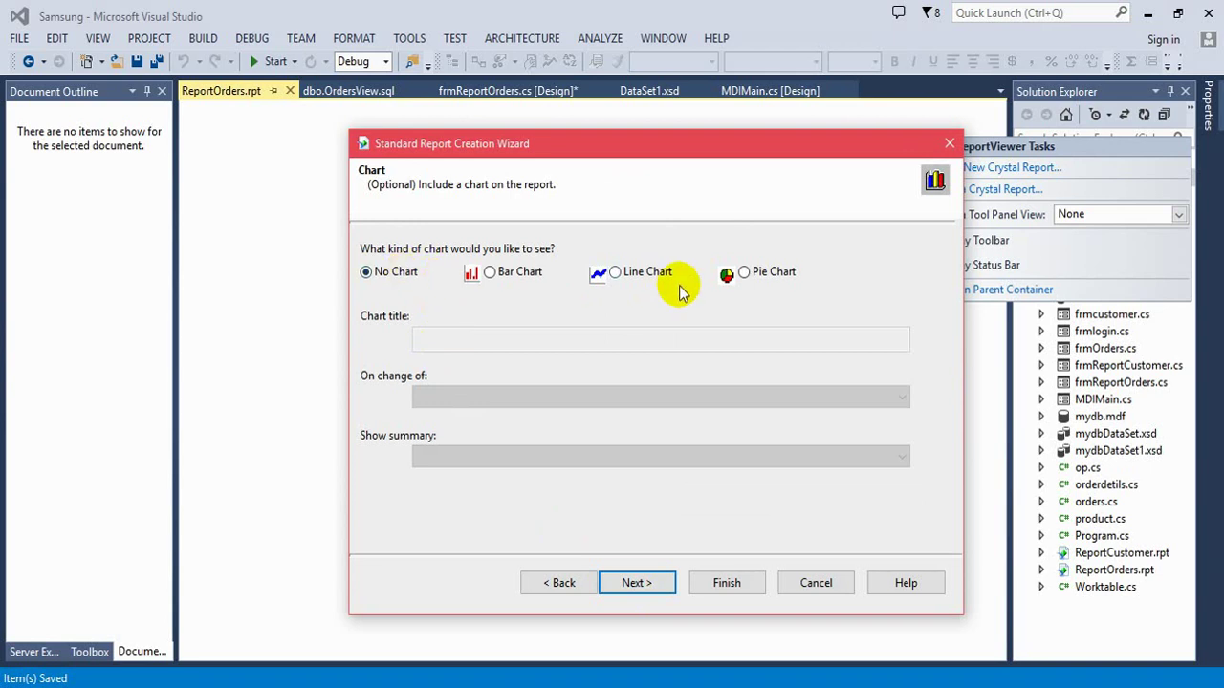
pyautogui.click(647, 589)
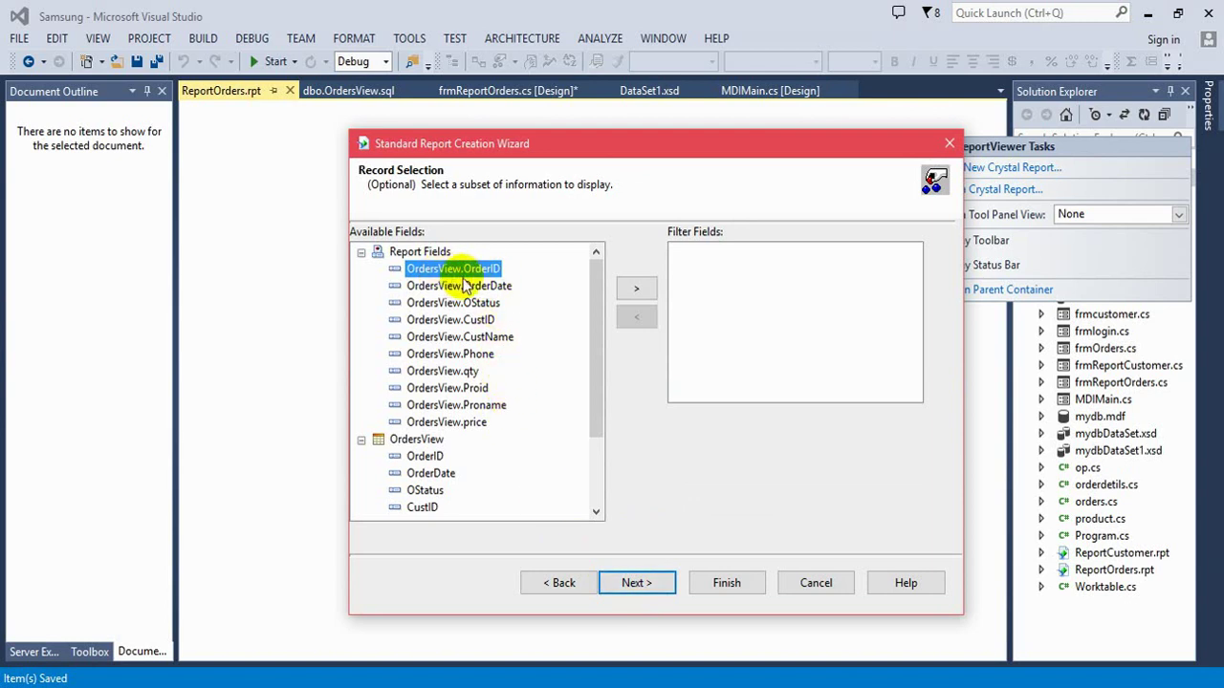
pyautogui.click(637, 584)
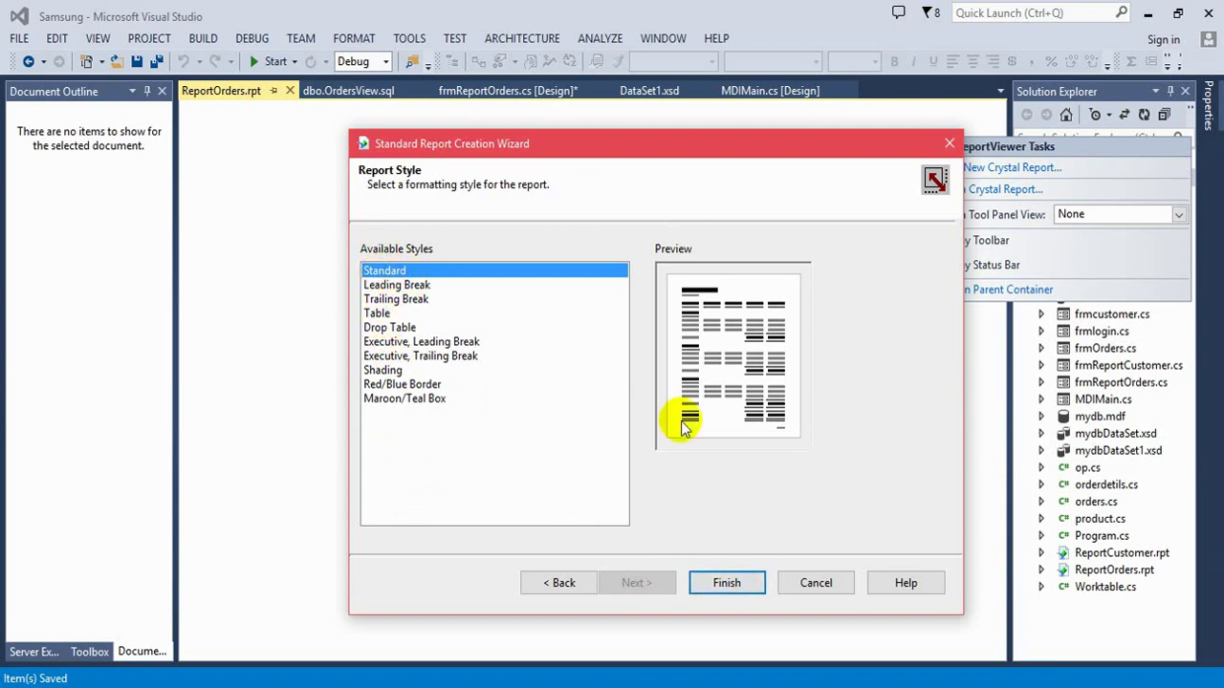
pyautogui.click(727, 585)
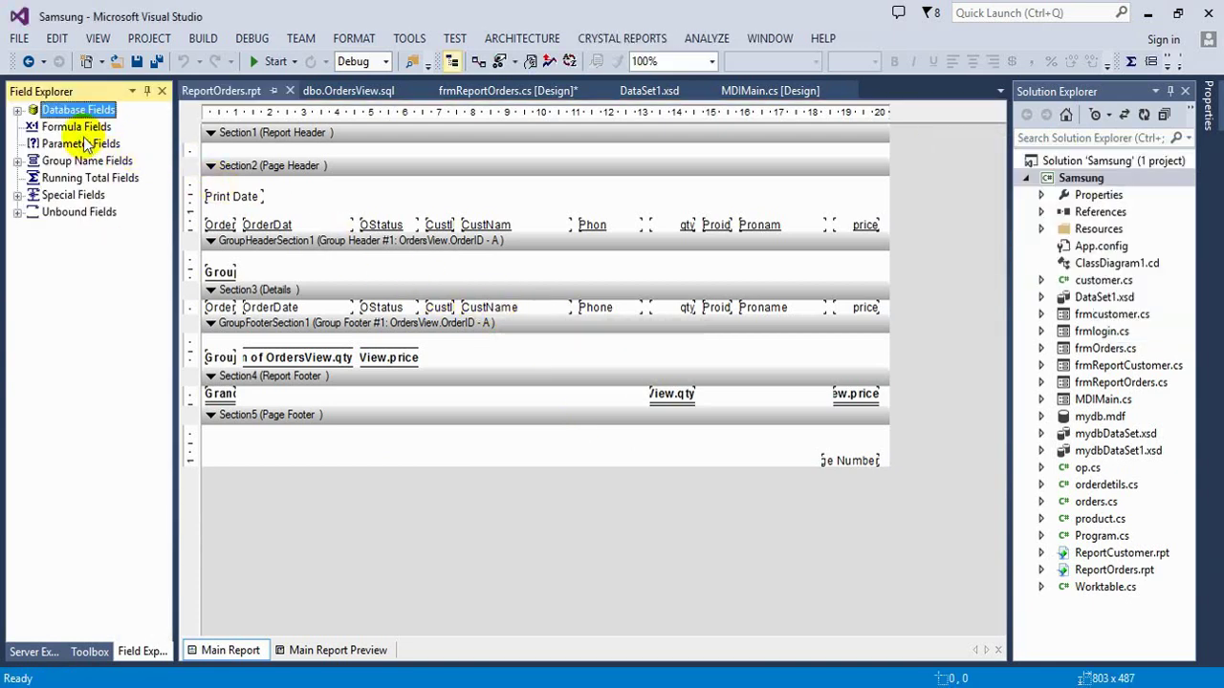
pyautogui.click(153, 61)
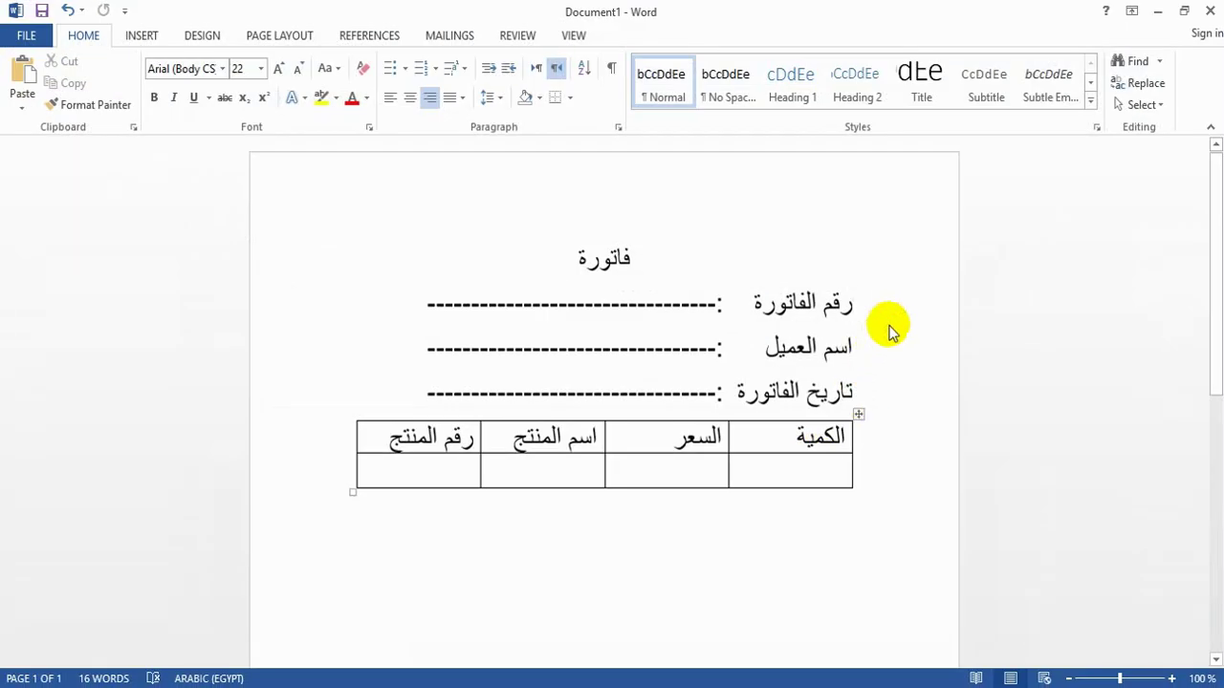
# - Examine the invoice number line and product table in the Word invoice layout and return to the report design in Visual Studio
pyautogui.click(899, 298)
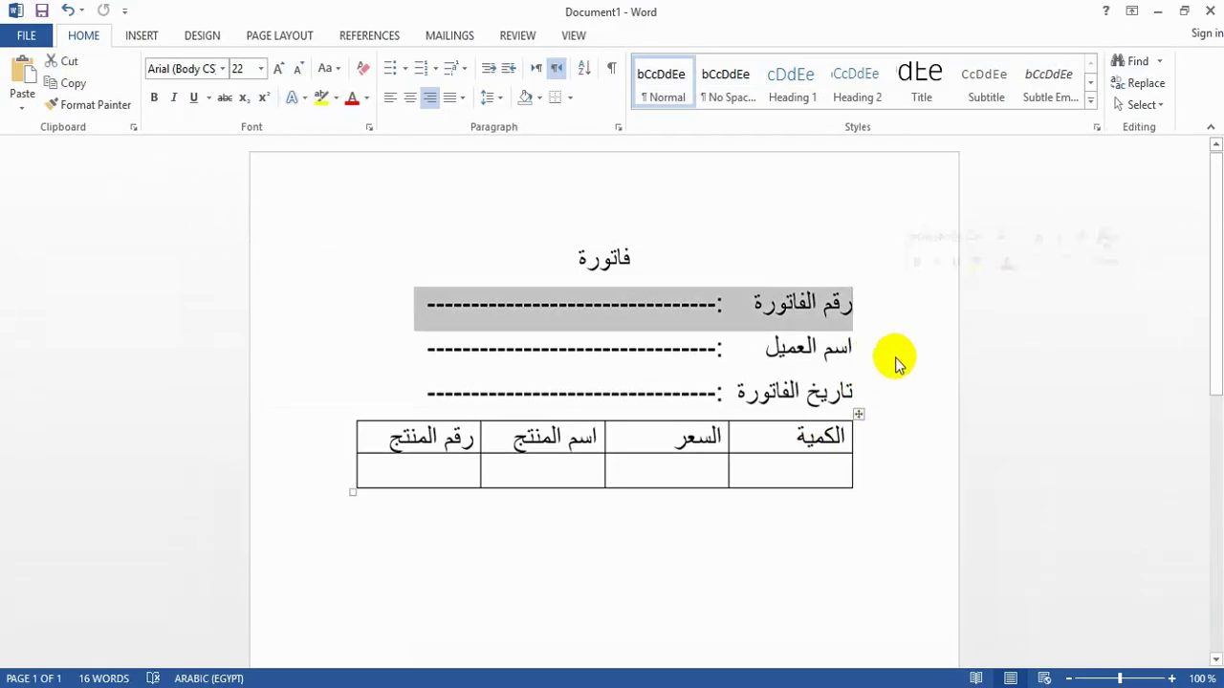
pyautogui.click(1159, 9)
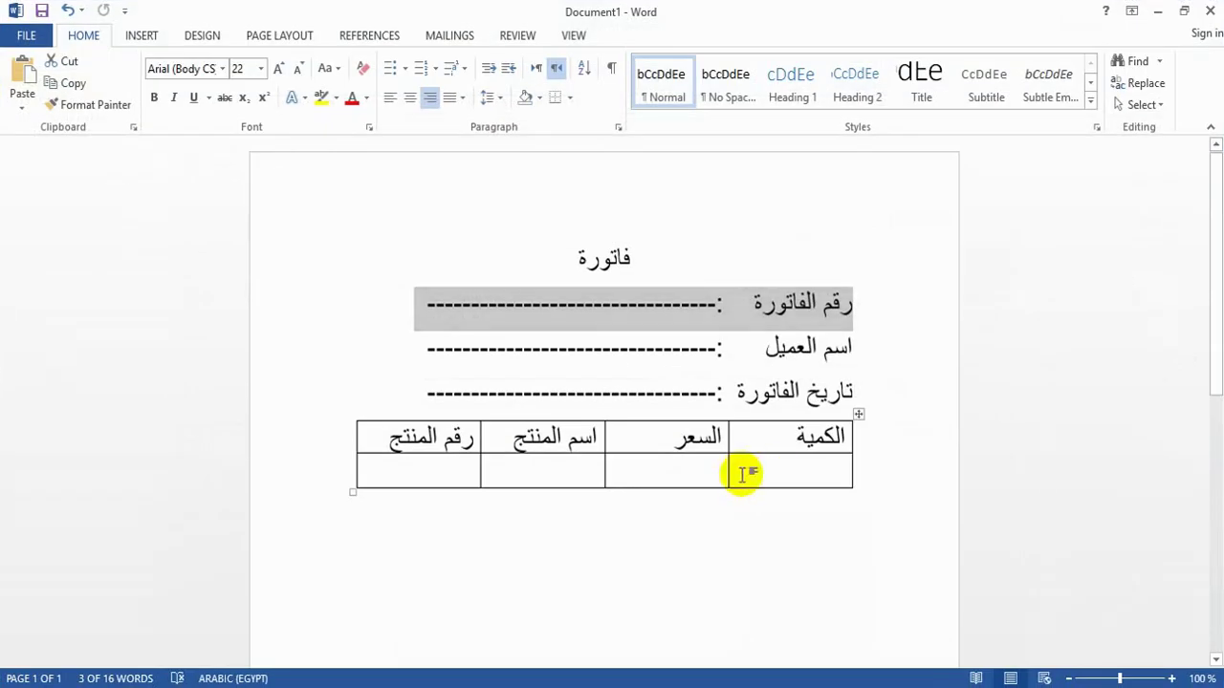
pyautogui.click(744, 473)
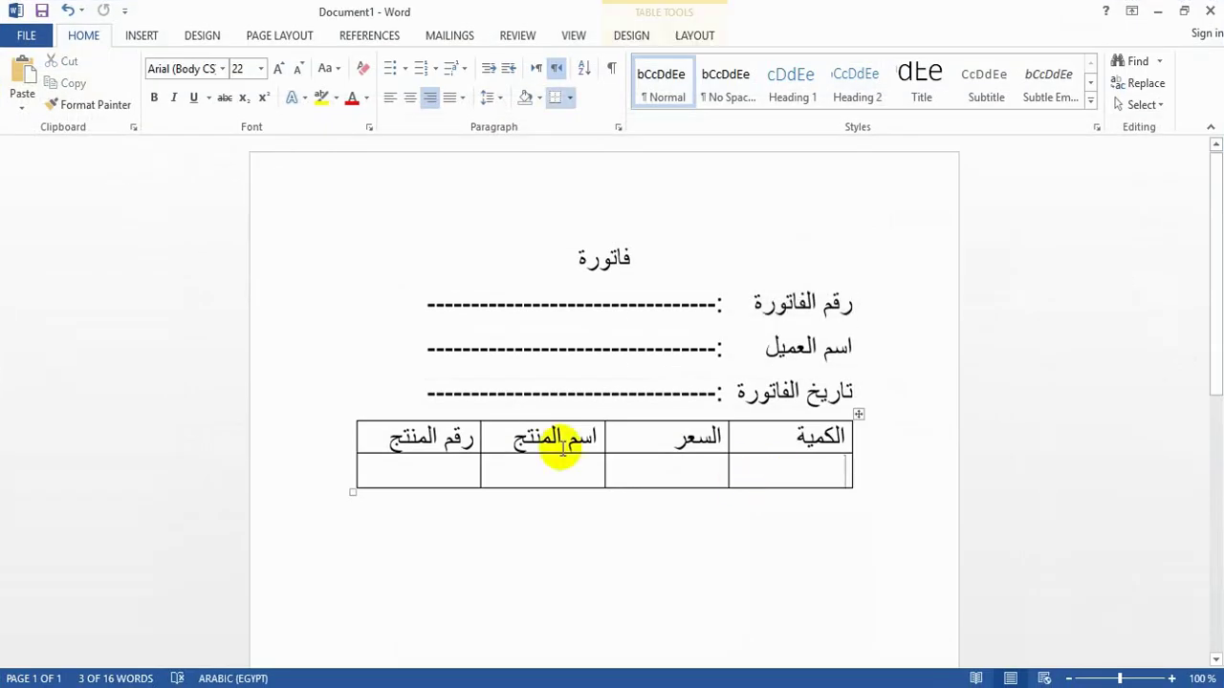
pyautogui.click(1157, 9)
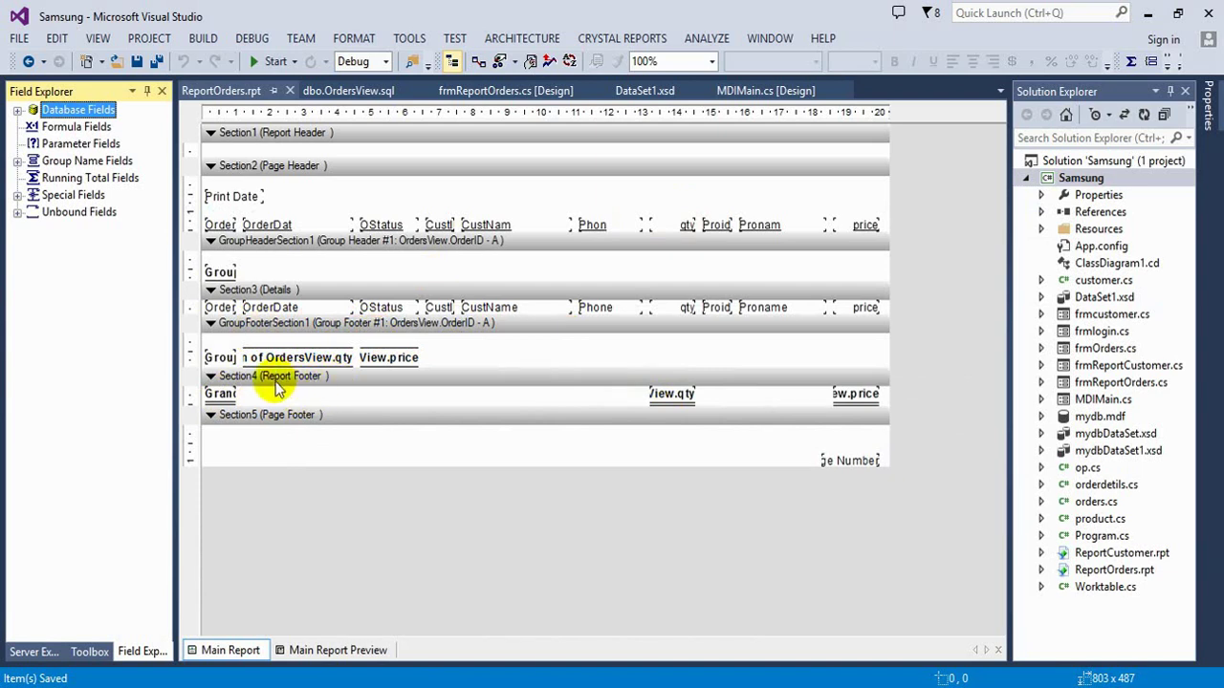
# - Increase the heights of the Report Footer, Group Footer, Details and Group Header sections to make room for the layout
pyautogui.click(656, 395)
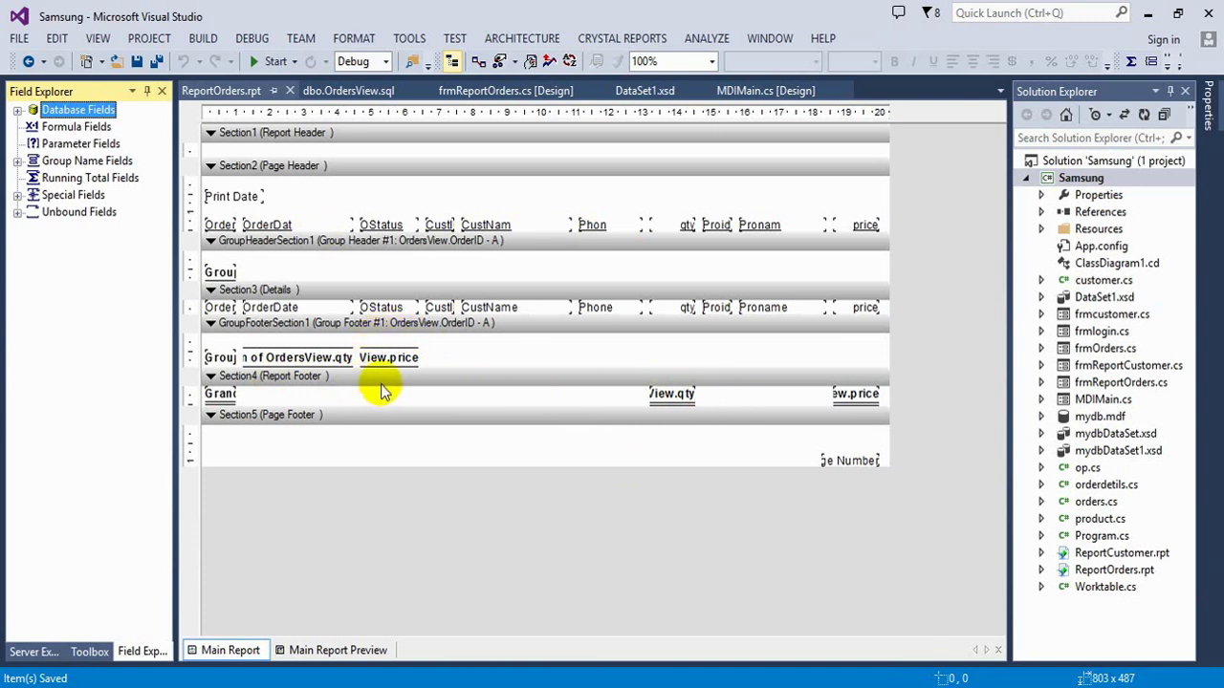
pyautogui.click(433, 366)
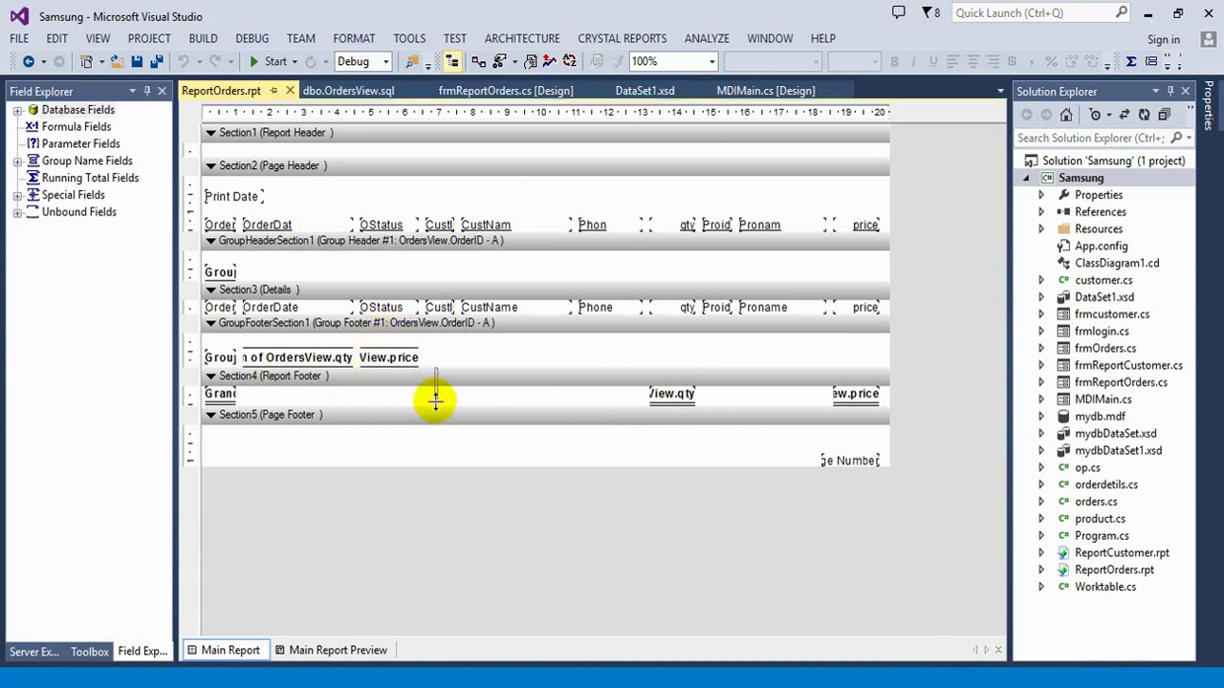
pyautogui.moveTo(367, 409); pyautogui.dragTo(380, 474)
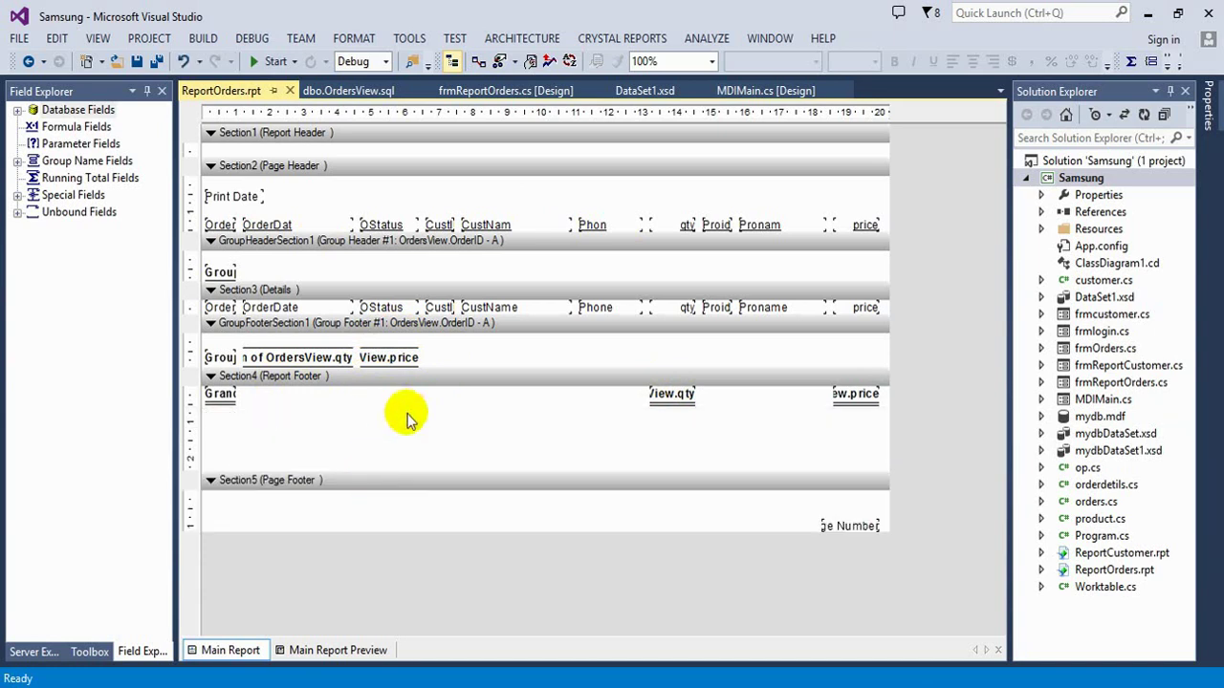
pyautogui.moveTo(433, 366); pyautogui.dragTo(430, 411)
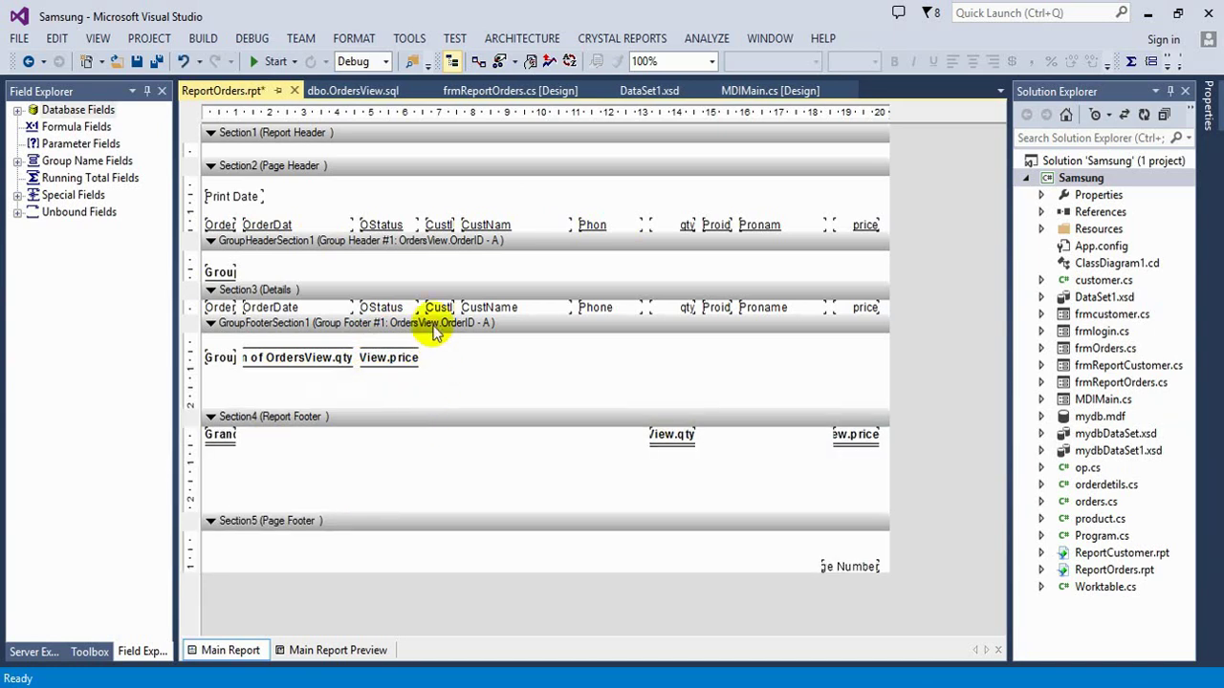
pyautogui.moveTo(445, 322); pyautogui.dragTo(446, 357)
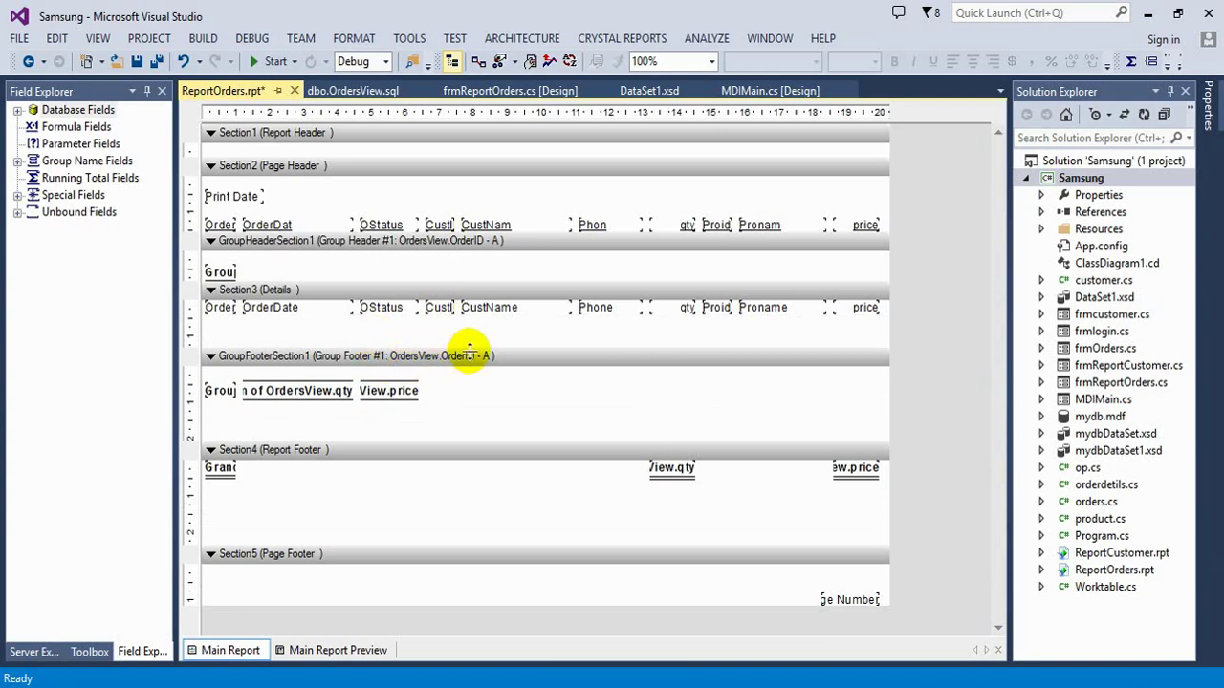
pyautogui.moveTo(518, 350); pyautogui.dragTo(511, 371)
pyautogui.moveTo(514, 280); pyautogui.dragTo(517, 311)
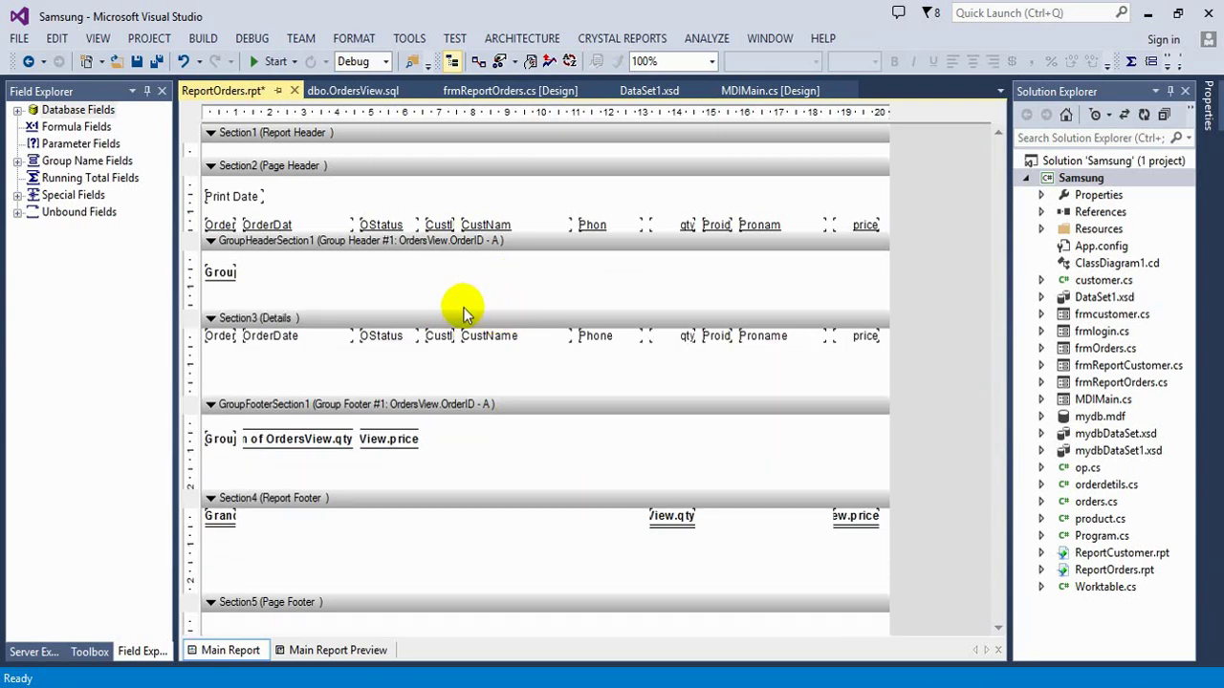
# - Widen the Group #1 Name field in the group header to read it, and delete the field
pyautogui.click(235, 274)
pyautogui.moveTo(239, 273); pyautogui.dragTo(309, 287)
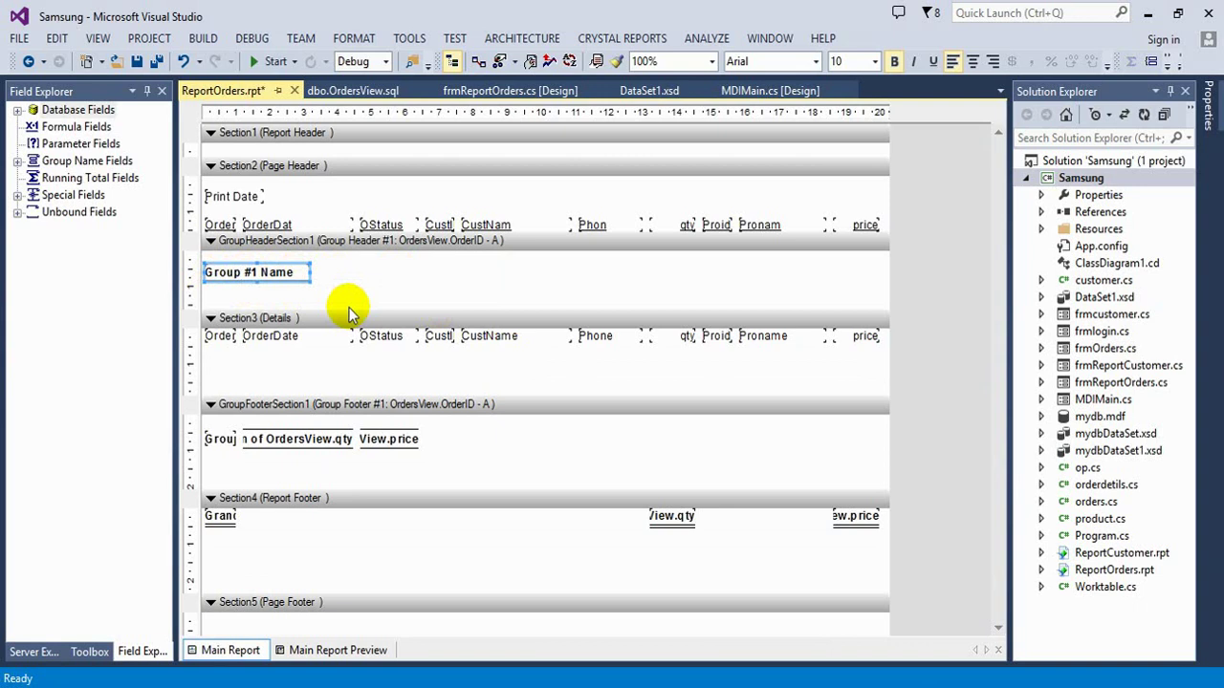
pyautogui.press('Delete')
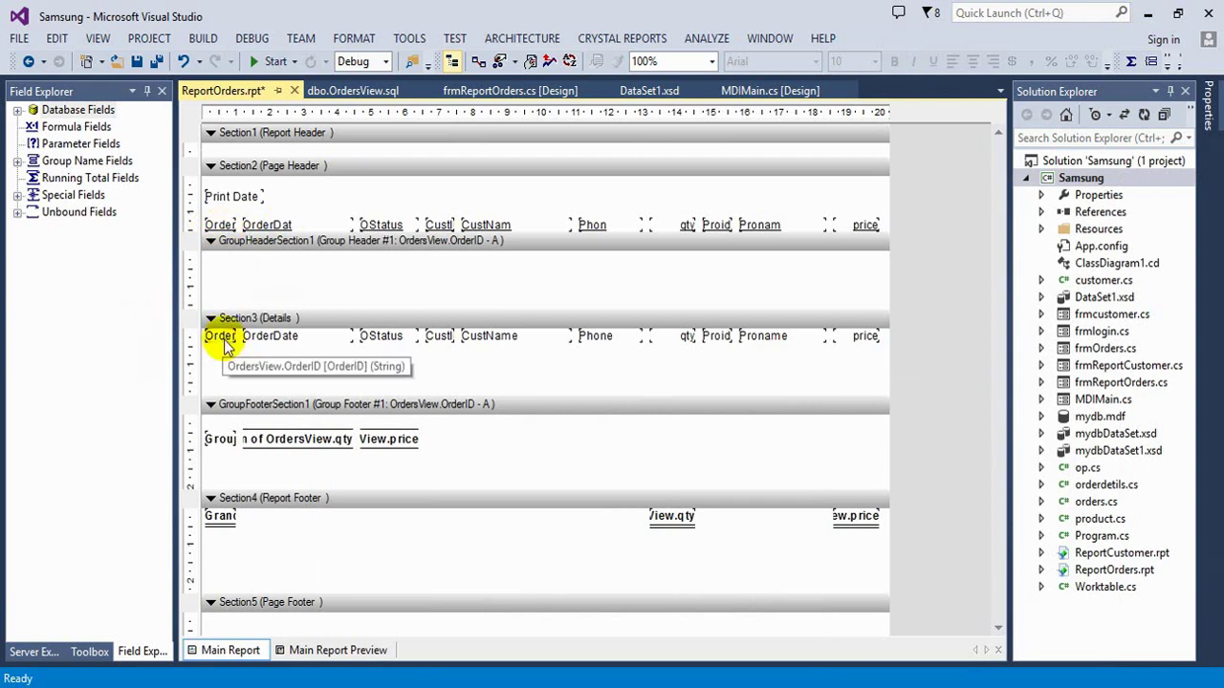
# - Move the OrderID field and its column heading side by side into the group header section and widen both
pyautogui.moveTo(222, 342); pyautogui.dragTo(280, 273)
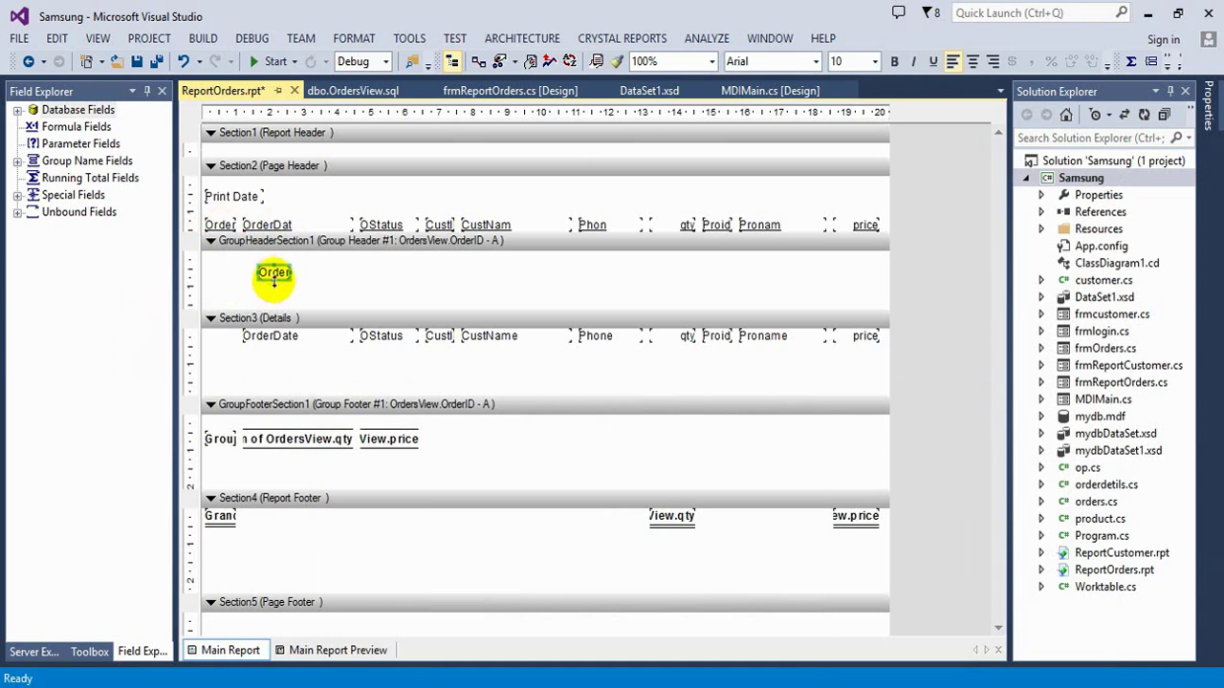
pyautogui.click(293, 274)
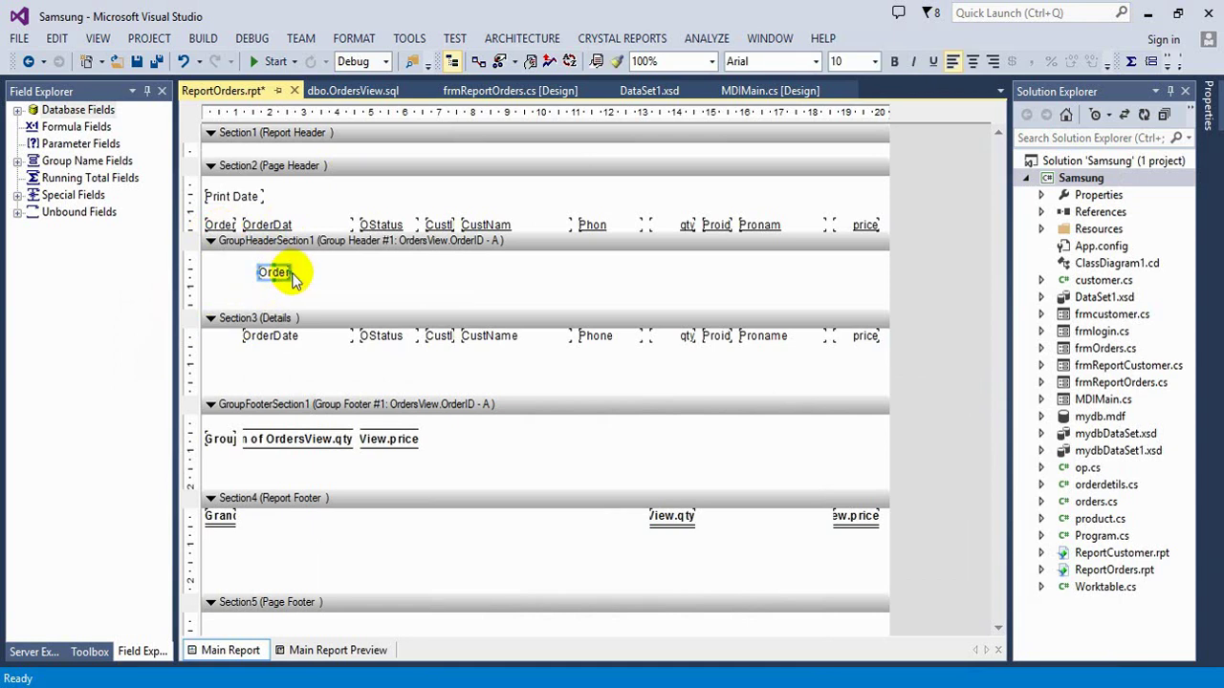
pyautogui.moveTo(292, 272); pyautogui.dragTo(353, 272)
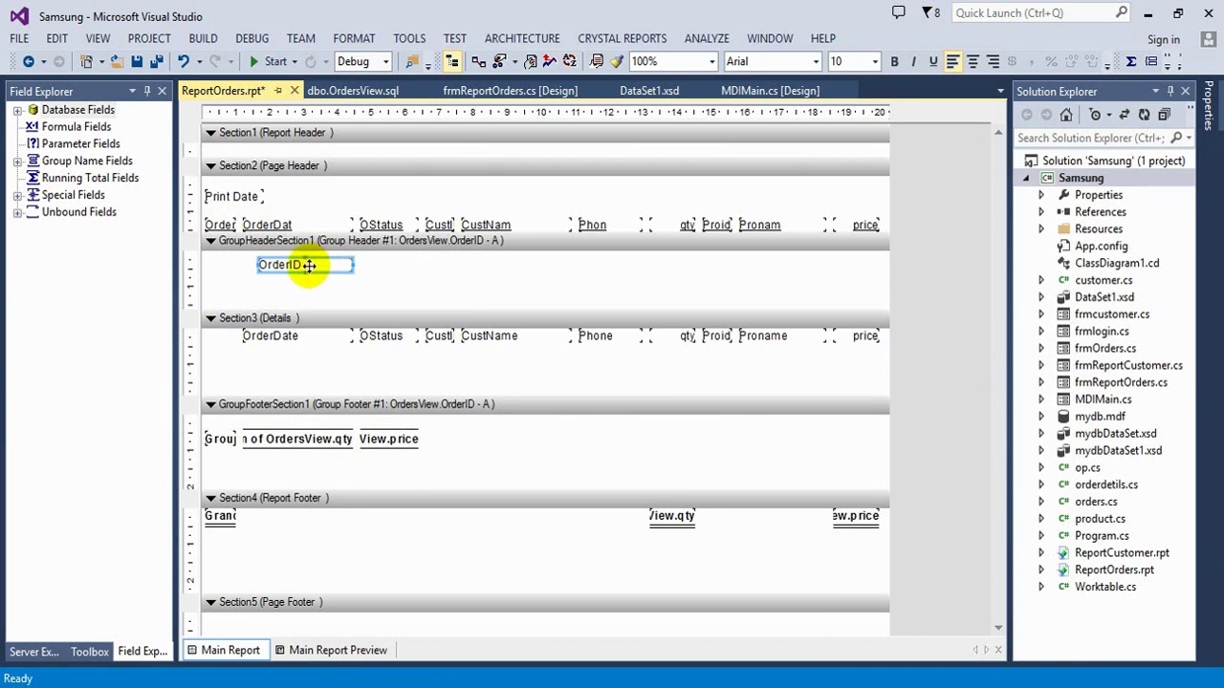
pyautogui.moveTo(216, 226); pyautogui.dragTo(321, 270)
pyautogui.click(228, 267)
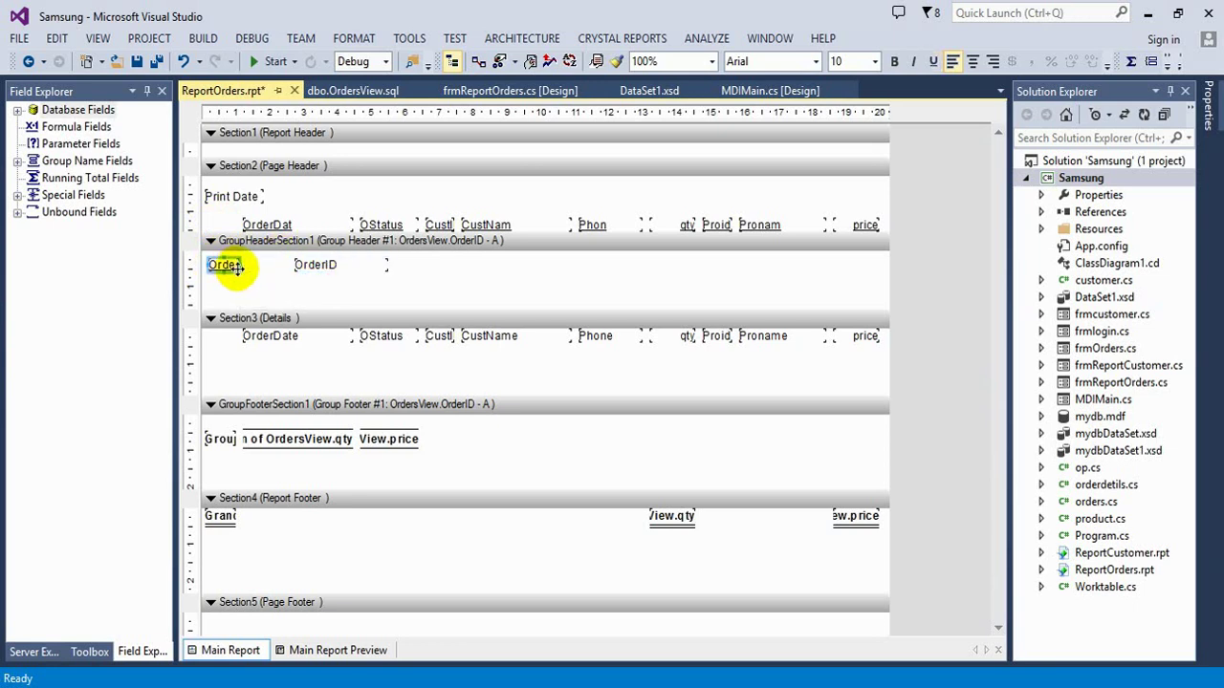
pyautogui.moveTo(244, 265); pyautogui.dragTo(259, 265)
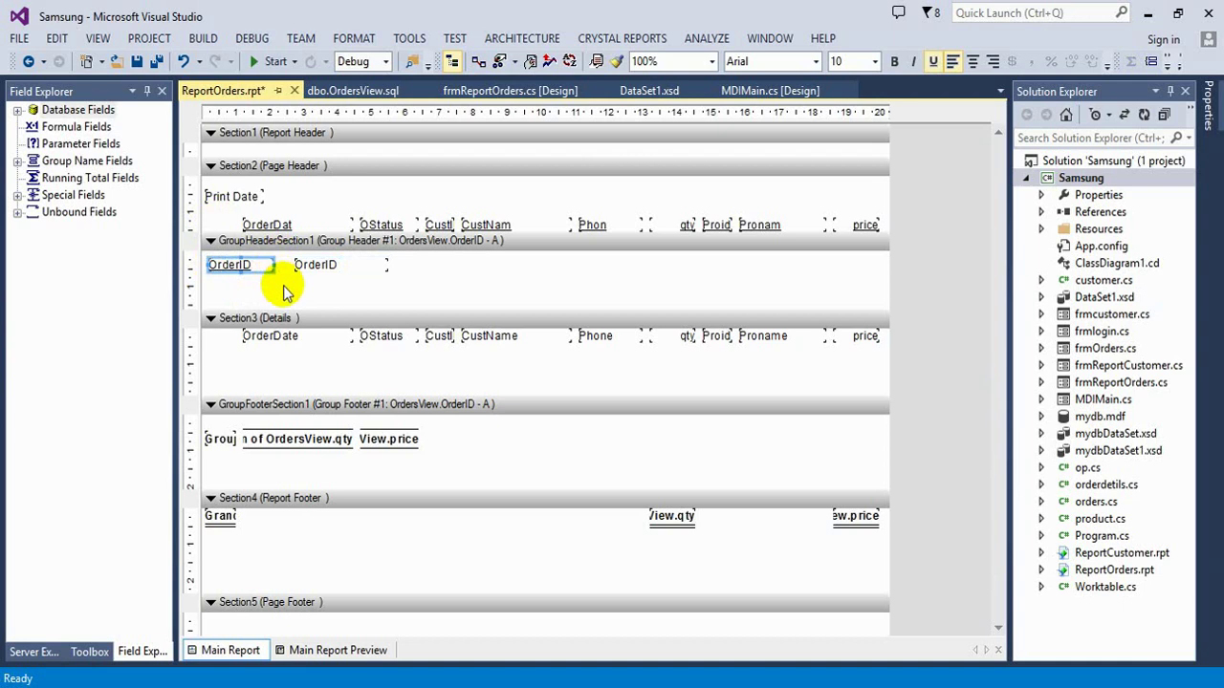
# - Check the Word invoice layout, then place the OrderDate heading and field under OrderID in the group header, shifting the OrderID field to make room
pyautogui.click(275, 285)
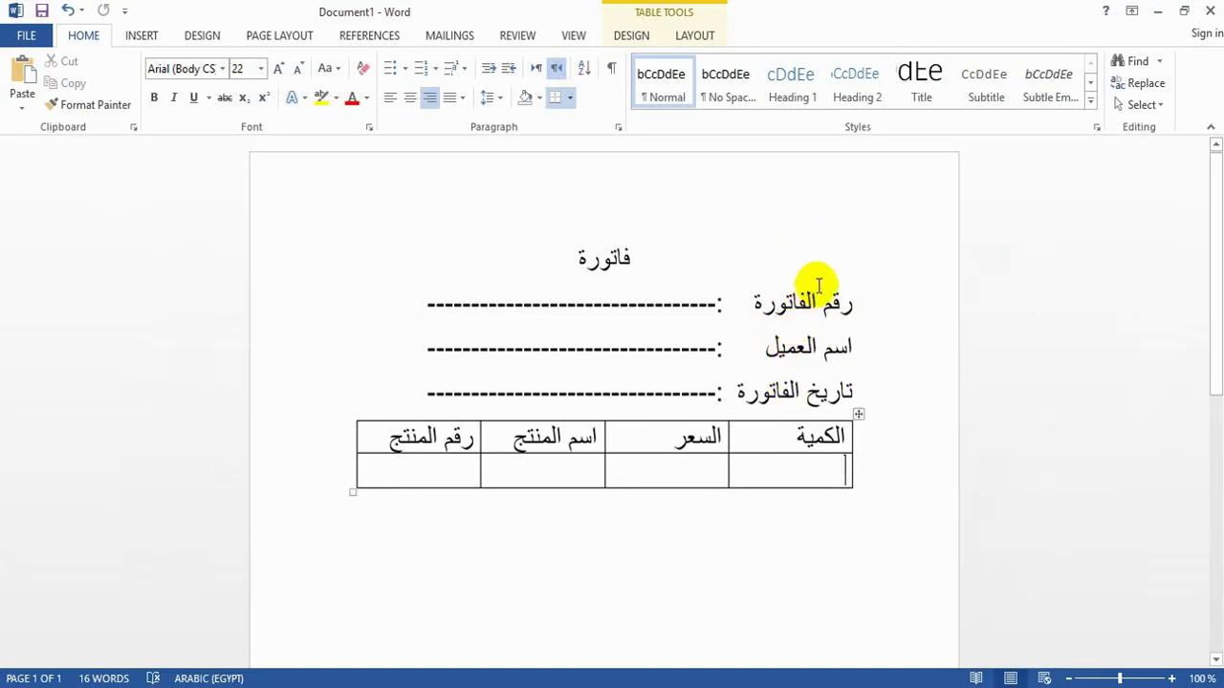
pyautogui.click(1157, 11)
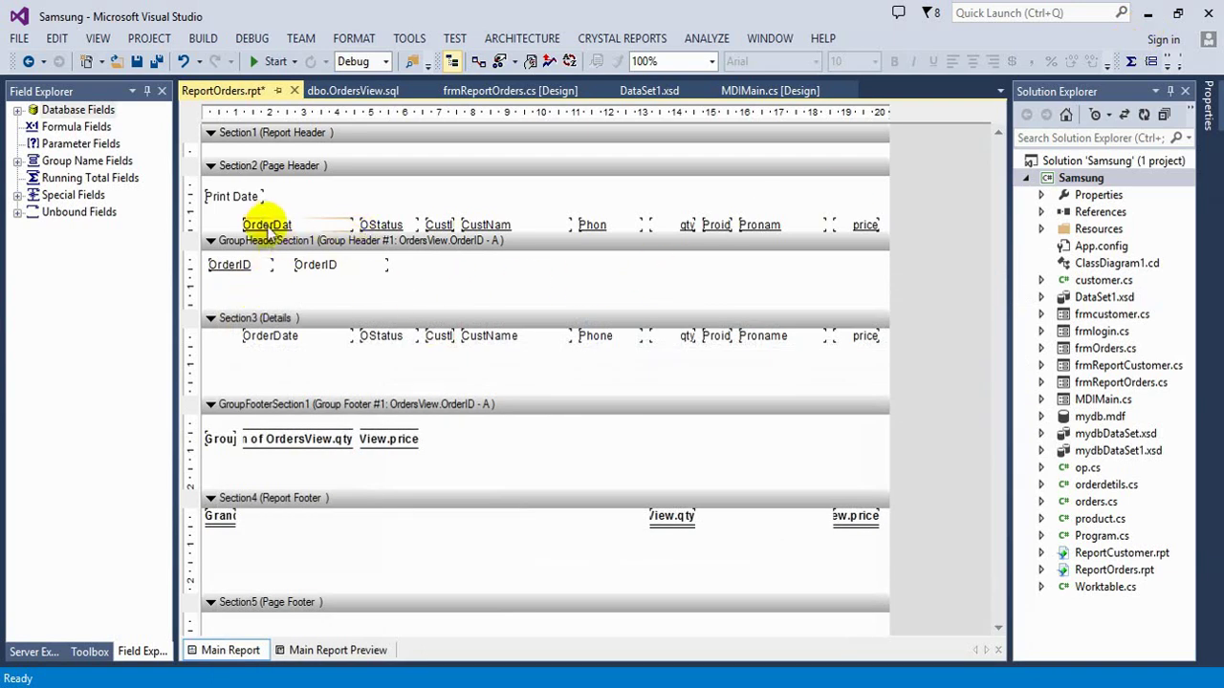
pyautogui.moveTo(267, 229); pyautogui.dragTo(234, 284)
pyautogui.moveTo(340, 267); pyautogui.dragTo(389, 267)
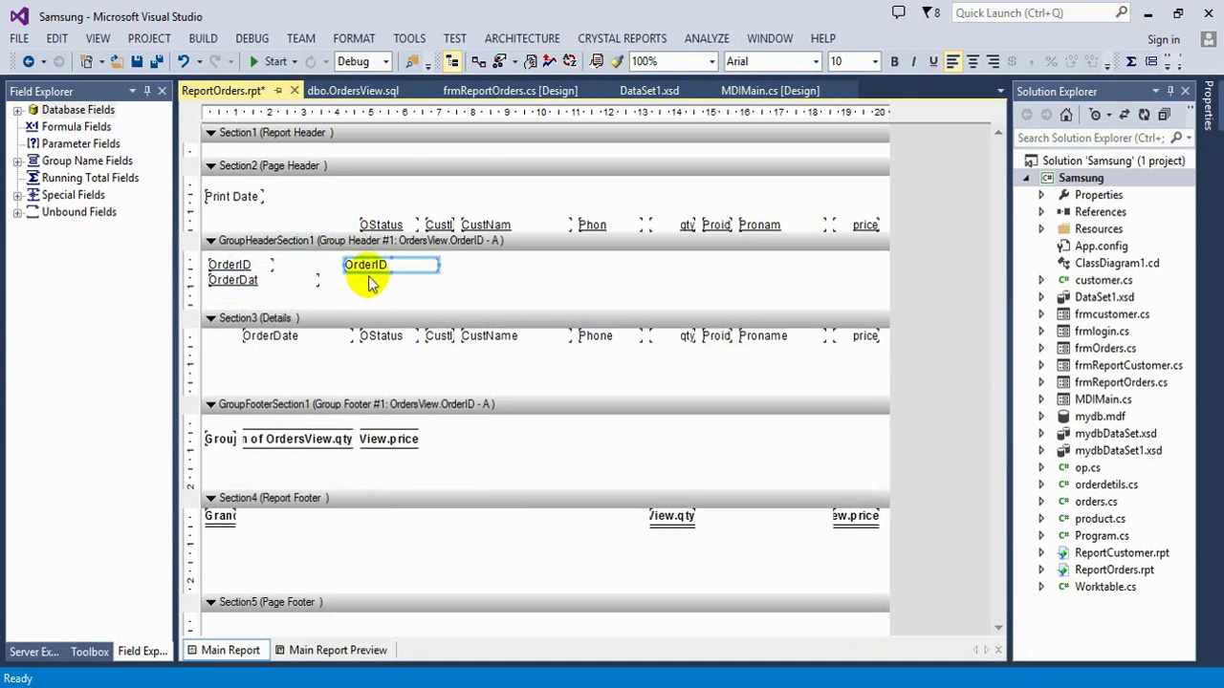
pyautogui.click(275, 339)
pyautogui.moveTo(276, 342); pyautogui.dragTo(368, 279)
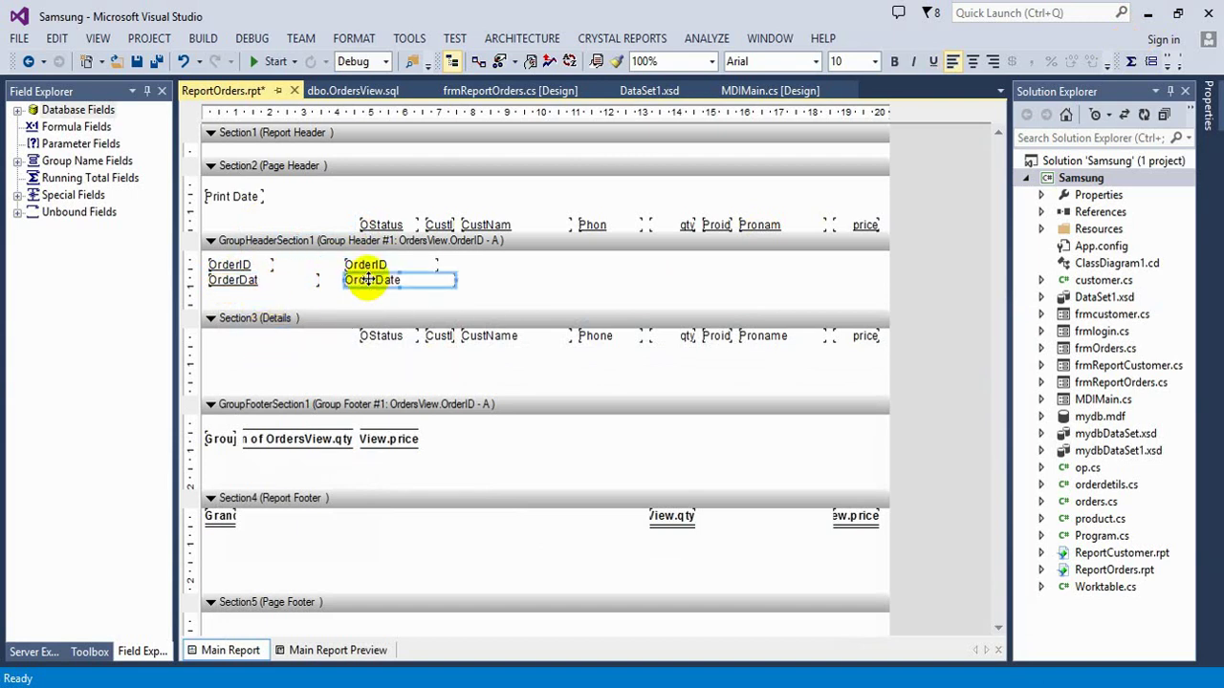
# - Place the OStatus heading and field under OrderDate in the group header, widening the OStatus heading and the OrderID field
pyautogui.click(373, 227)
pyautogui.moveTo(373, 228); pyautogui.dragTo(222, 300)
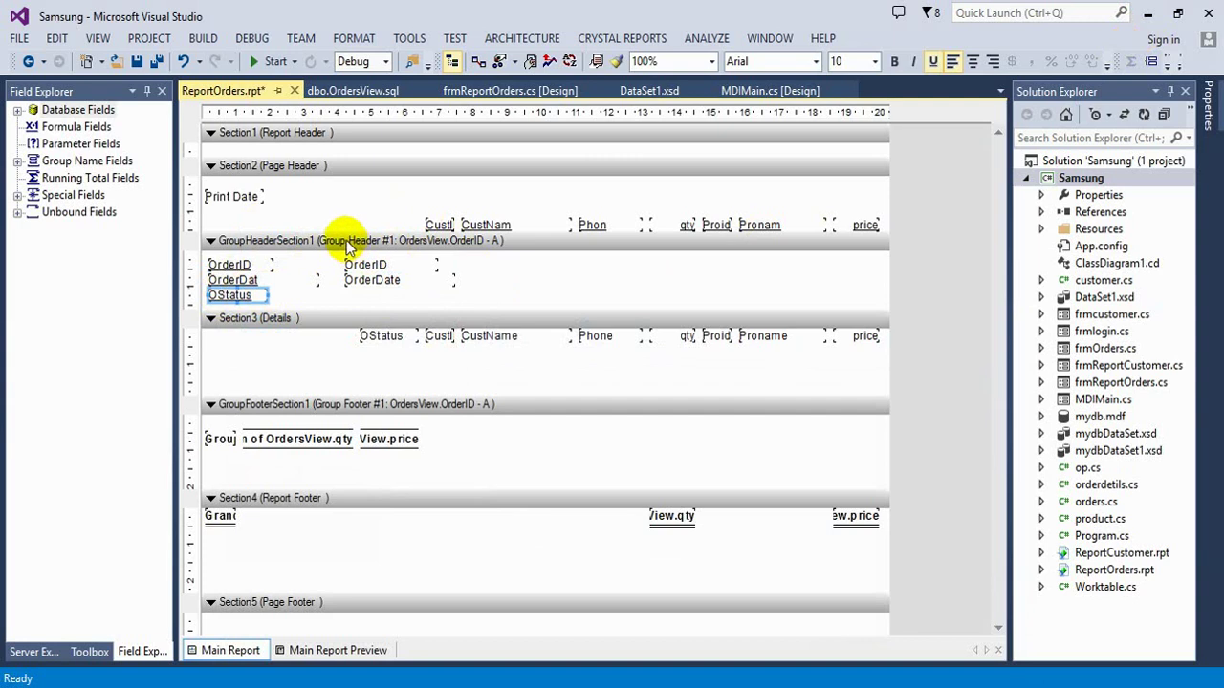
pyautogui.moveTo(268, 295); pyautogui.dragTo(326, 295)
pyautogui.click(399, 300)
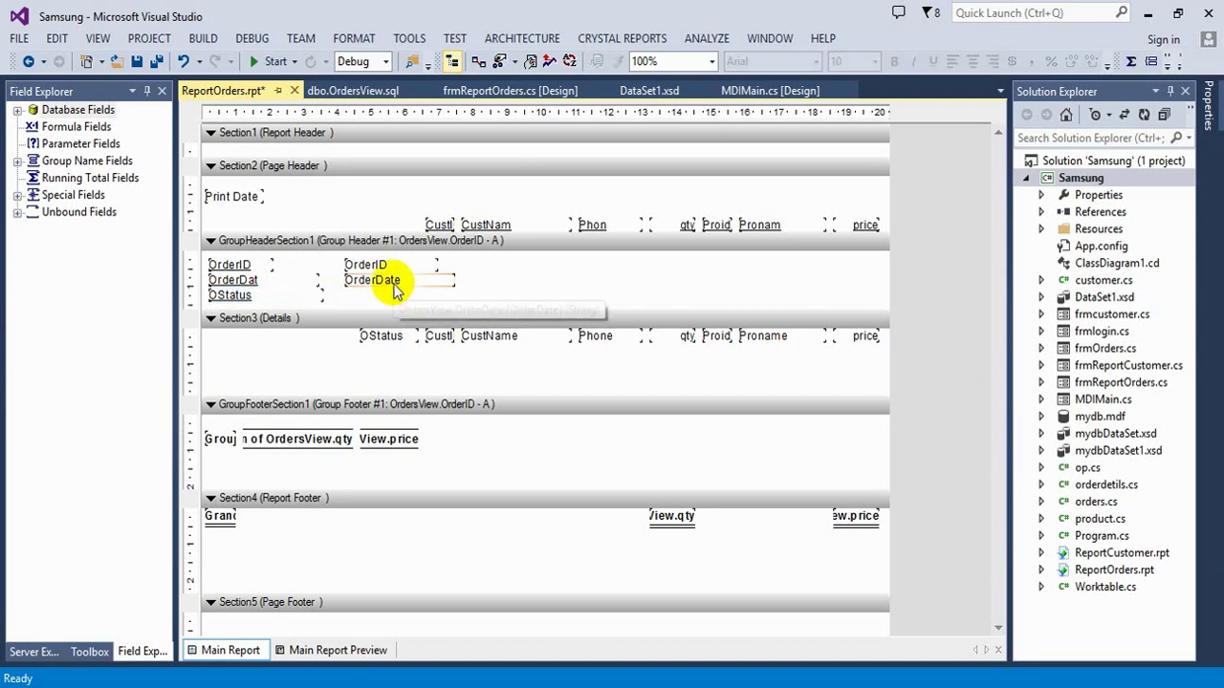
pyautogui.moveTo(379, 344); pyautogui.dragTo(450, 295)
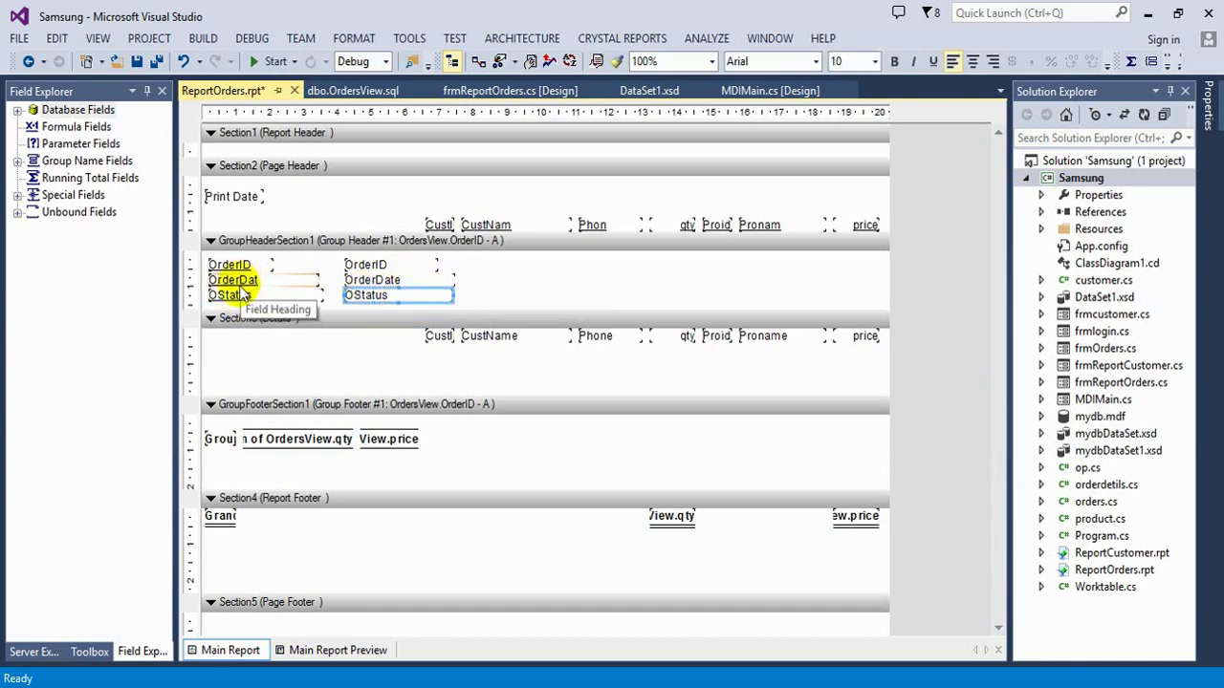
pyautogui.click(409, 264)
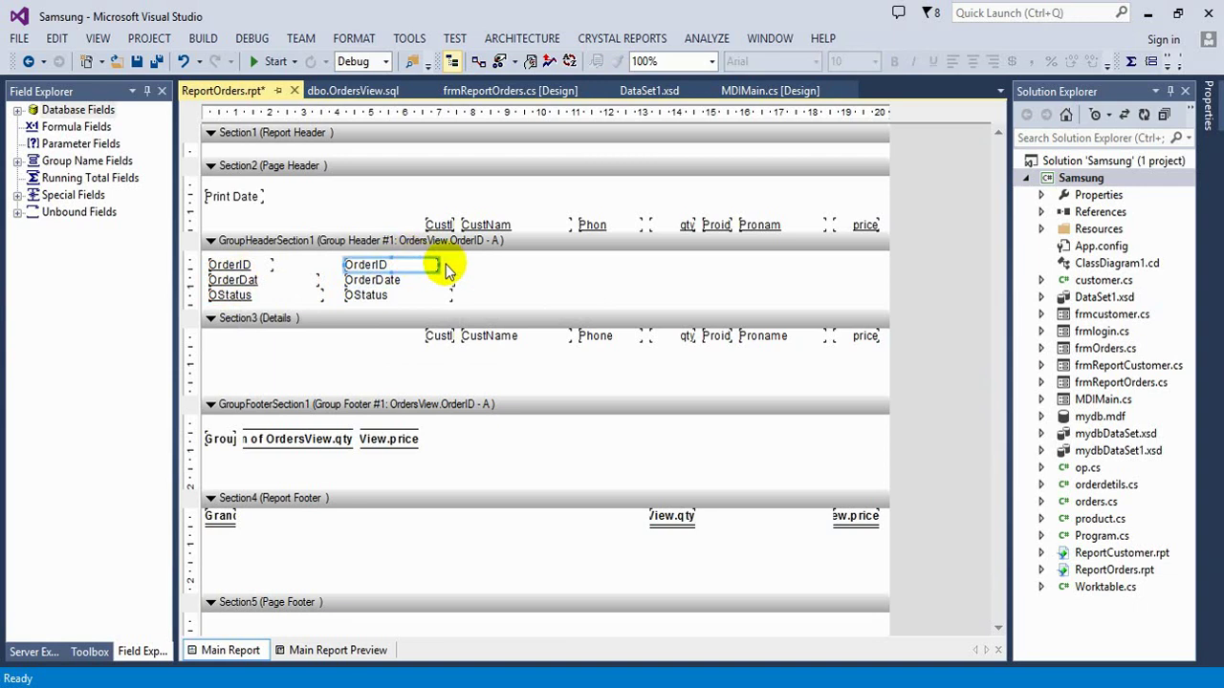
pyautogui.moveTo(438, 265); pyautogui.dragTo(456, 266)
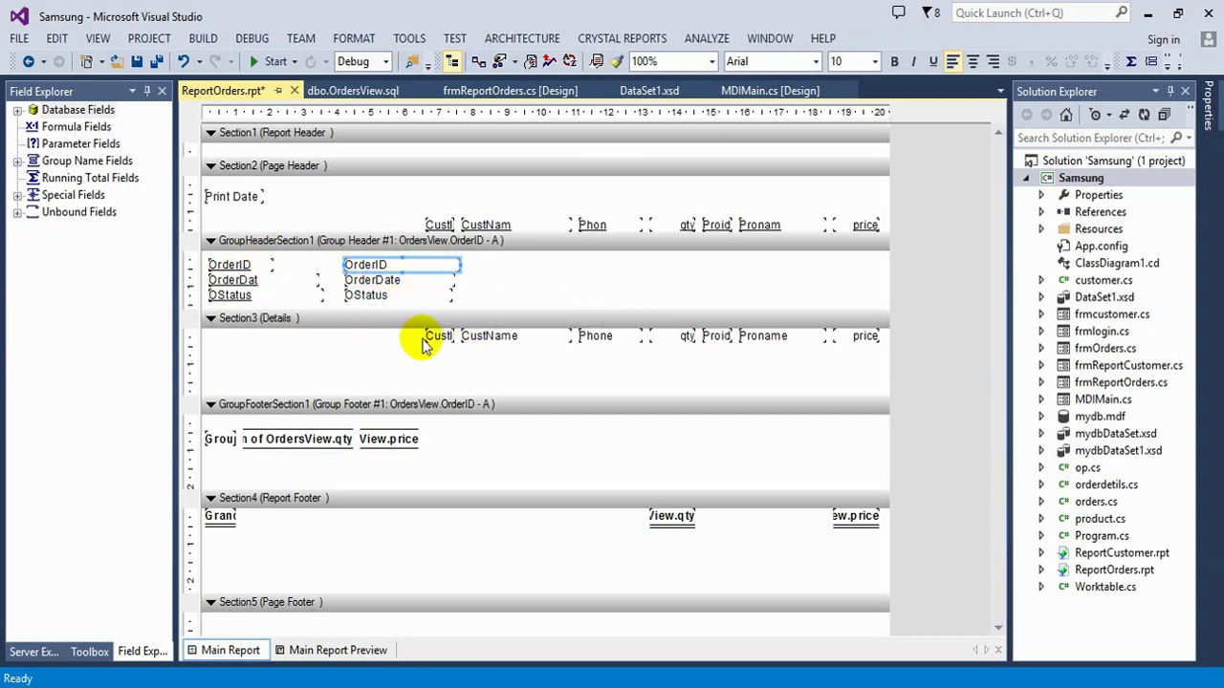
# - Move the CustID heading and field into the group header on the OrderID row and widen the CustID field
pyautogui.click(440, 227)
pyautogui.moveTo(463, 238); pyautogui.dragTo(579, 265)
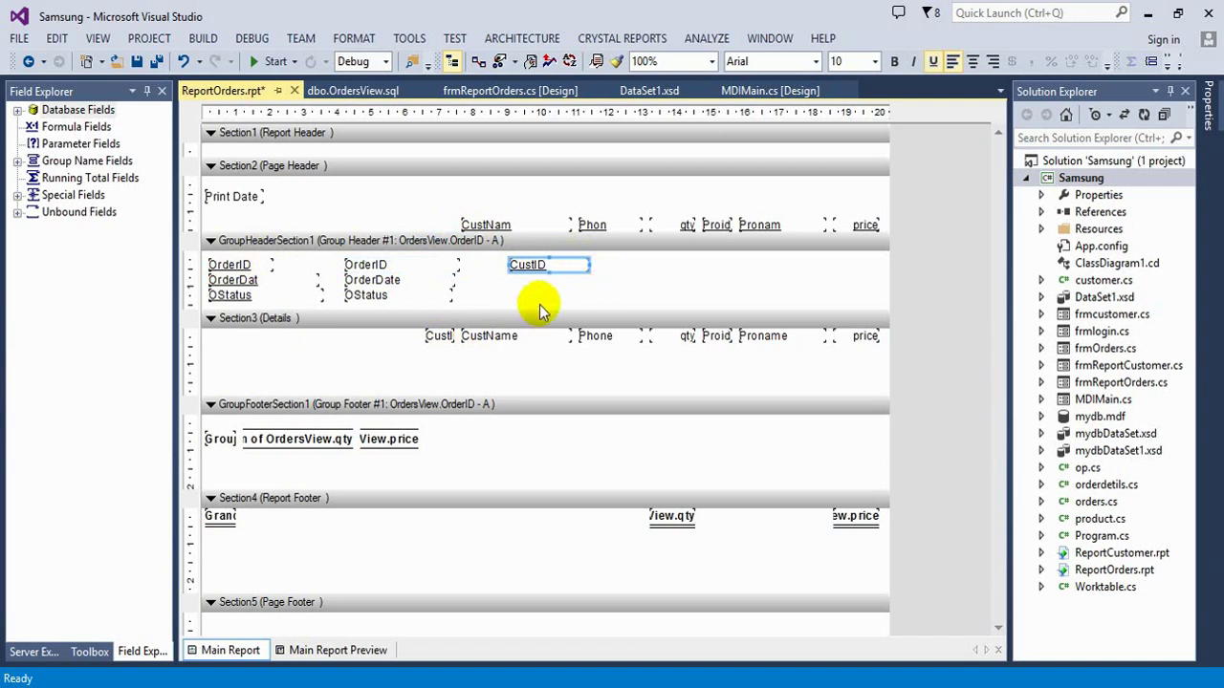
pyautogui.click(440, 335)
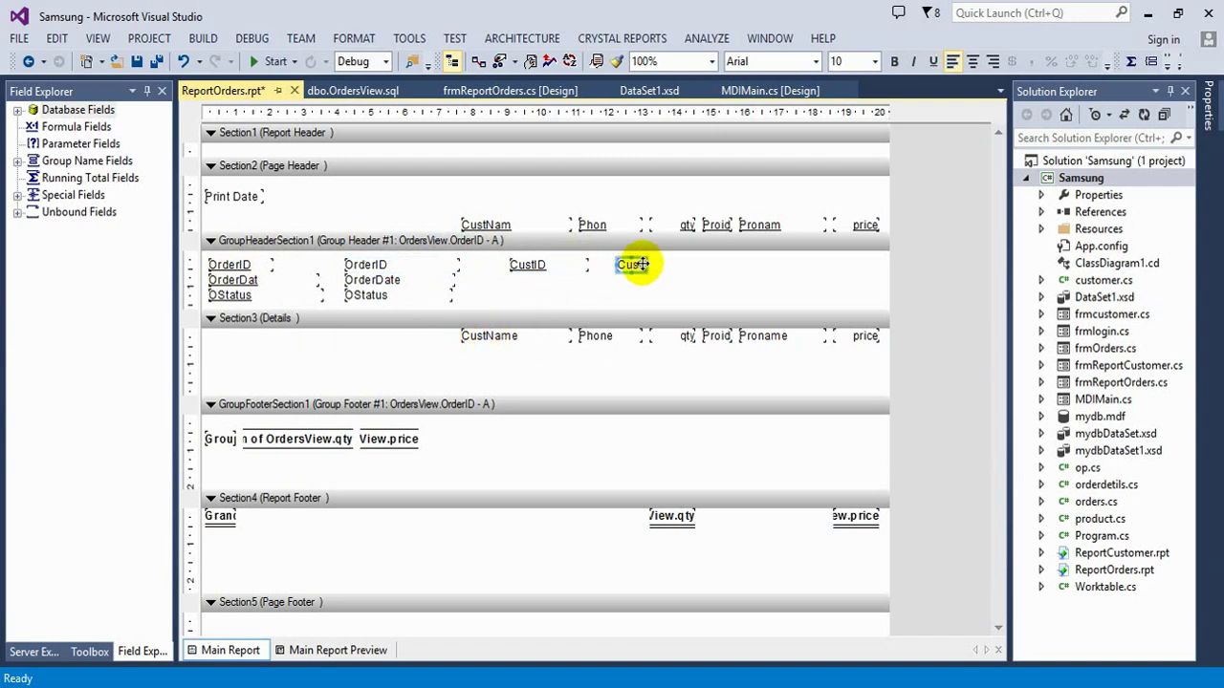
pyautogui.moveTo(651, 265); pyautogui.dragTo(690, 267)
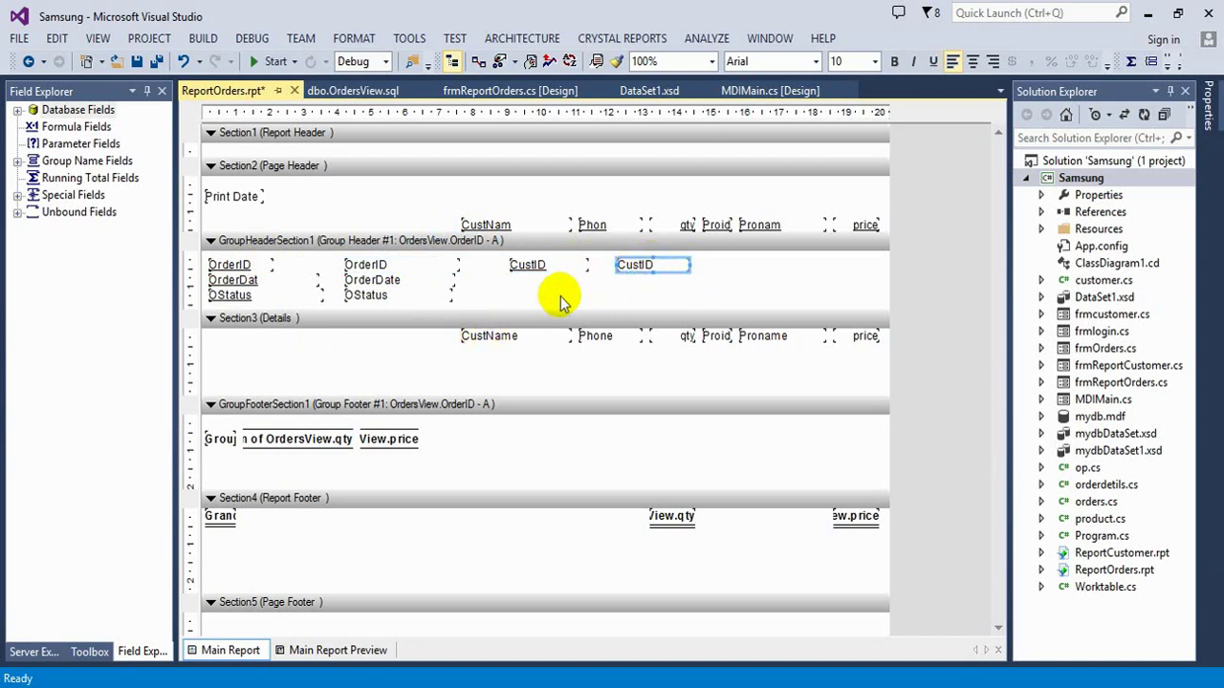
# - Place the CustName heading and field under CustID in the group header, aligning the CustID heading and field with them
pyautogui.moveTo(487, 223); pyautogui.dragTo(532, 287)
pyautogui.click(634, 266)
pyautogui.moveTo(634, 266); pyautogui.dragTo(670, 266)
pyautogui.moveTo(547, 271); pyautogui.dragTo(528, 267)
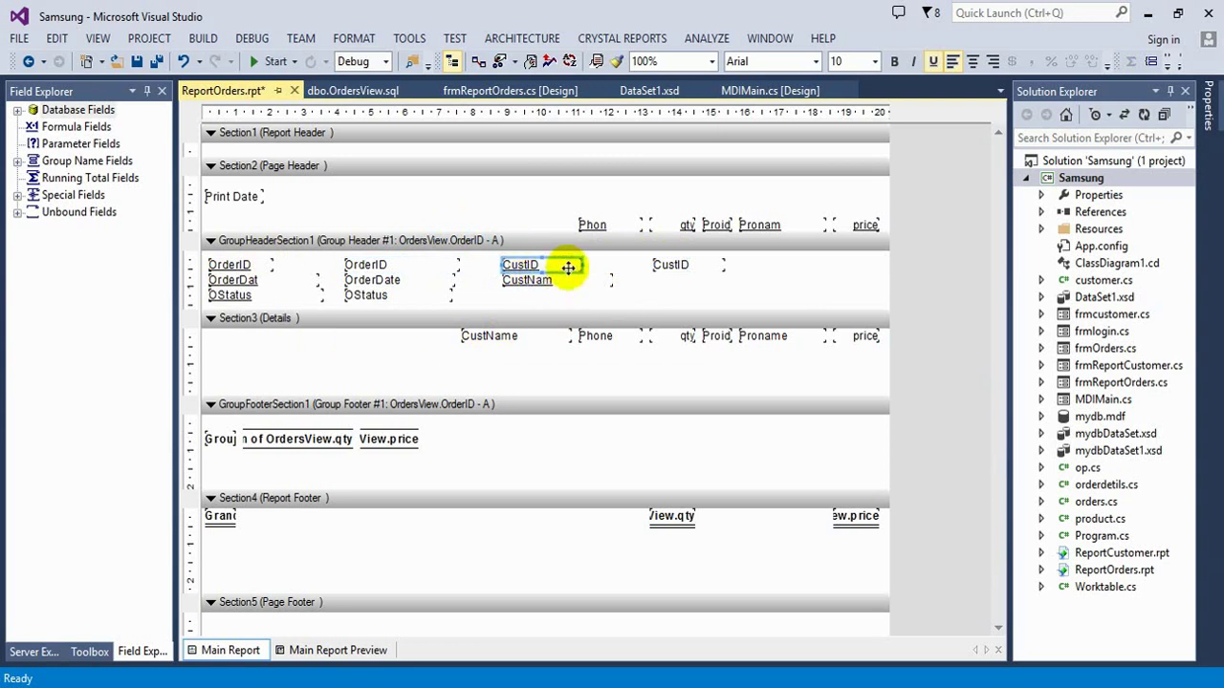
pyautogui.moveTo(666, 265); pyautogui.dragTo(652, 266)
pyautogui.moveTo(524, 335); pyautogui.dragTo(685, 289)
# - Place the Phone heading and field under CustName and increase the height of the group header section
pyautogui.moveTo(597, 230); pyautogui.dragTo(521, 299)
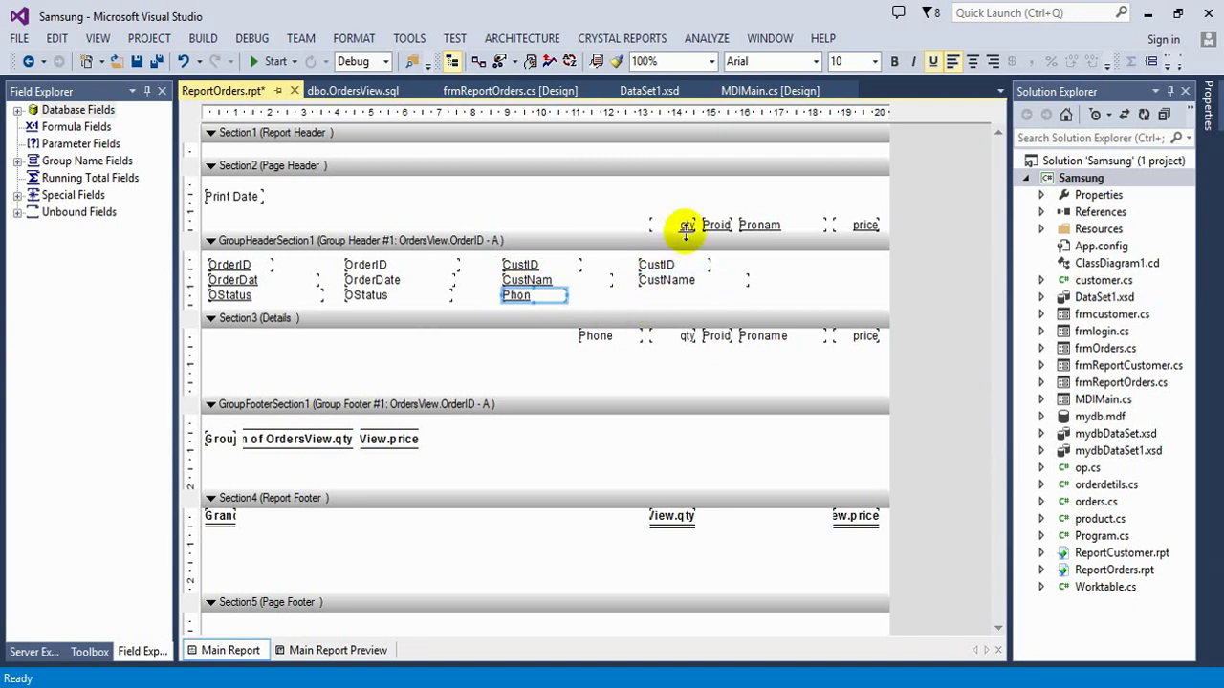
pyautogui.moveTo(604, 331); pyautogui.dragTo(652, 295)
pyautogui.moveTo(558, 311); pyautogui.dragTo(560, 361)
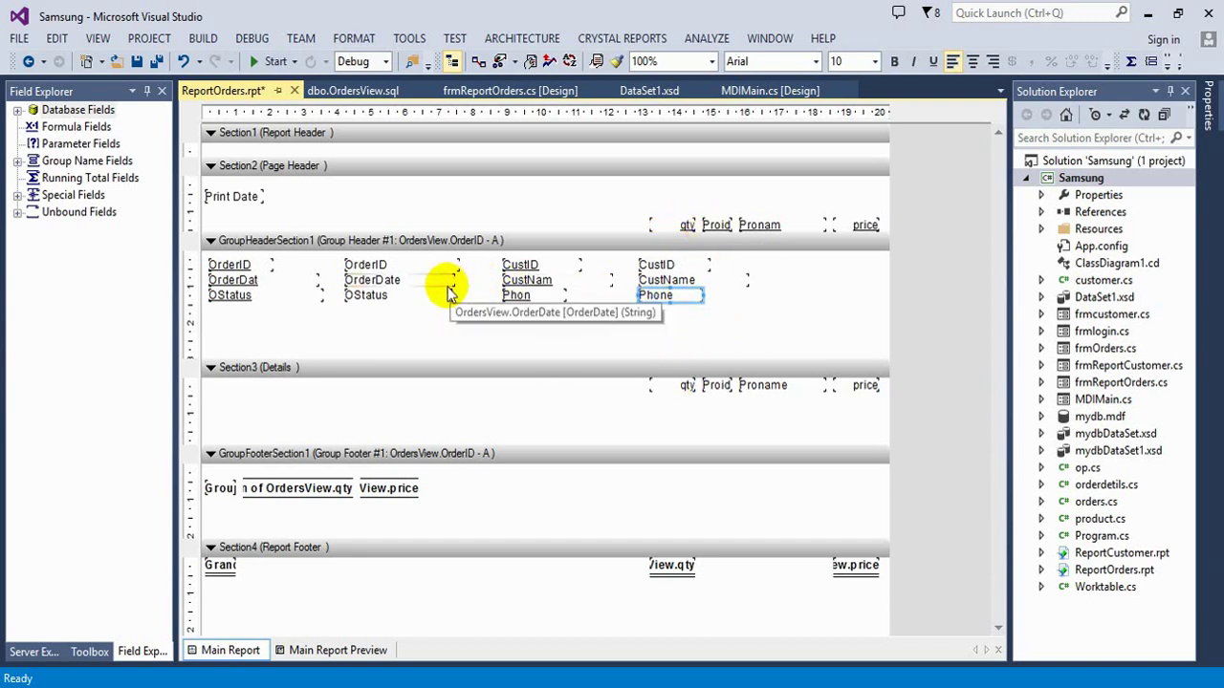
# - Set the font size of all headings and fields in the group header to 20
pyautogui.moveTo(685, 327); pyautogui.dragTo(215, 253)
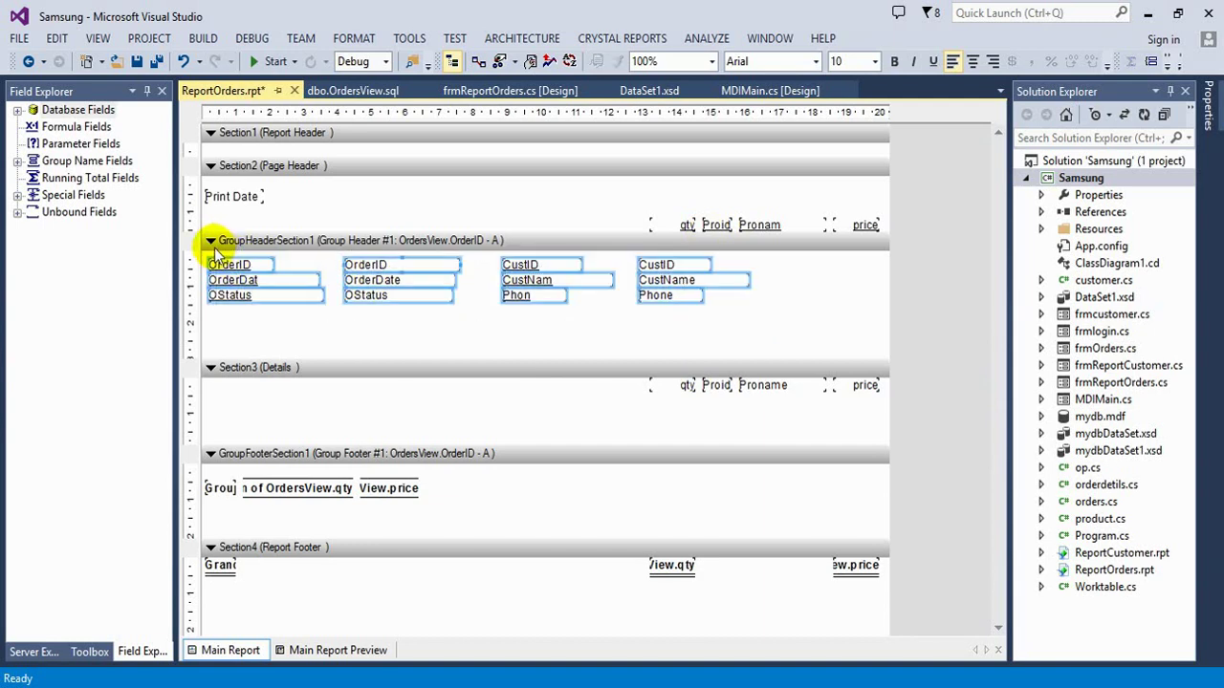
pyautogui.click(892, 61)
pyautogui.click(889, 62)
pyautogui.click(876, 64)
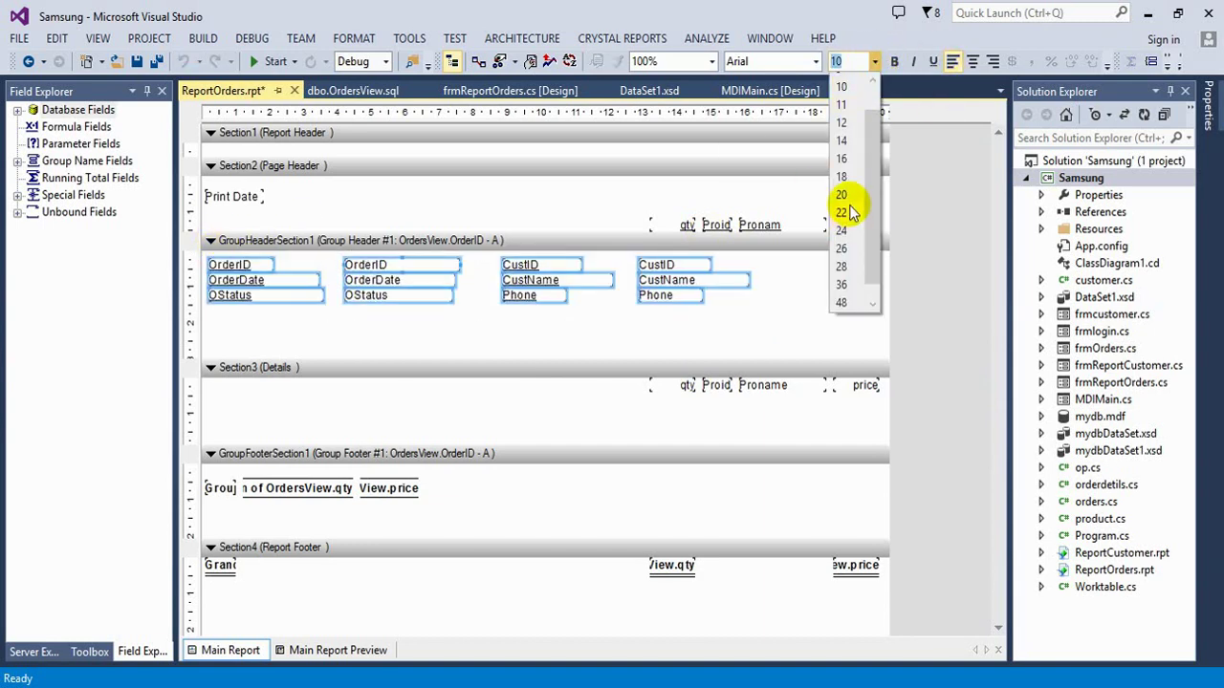
pyautogui.click(842, 195)
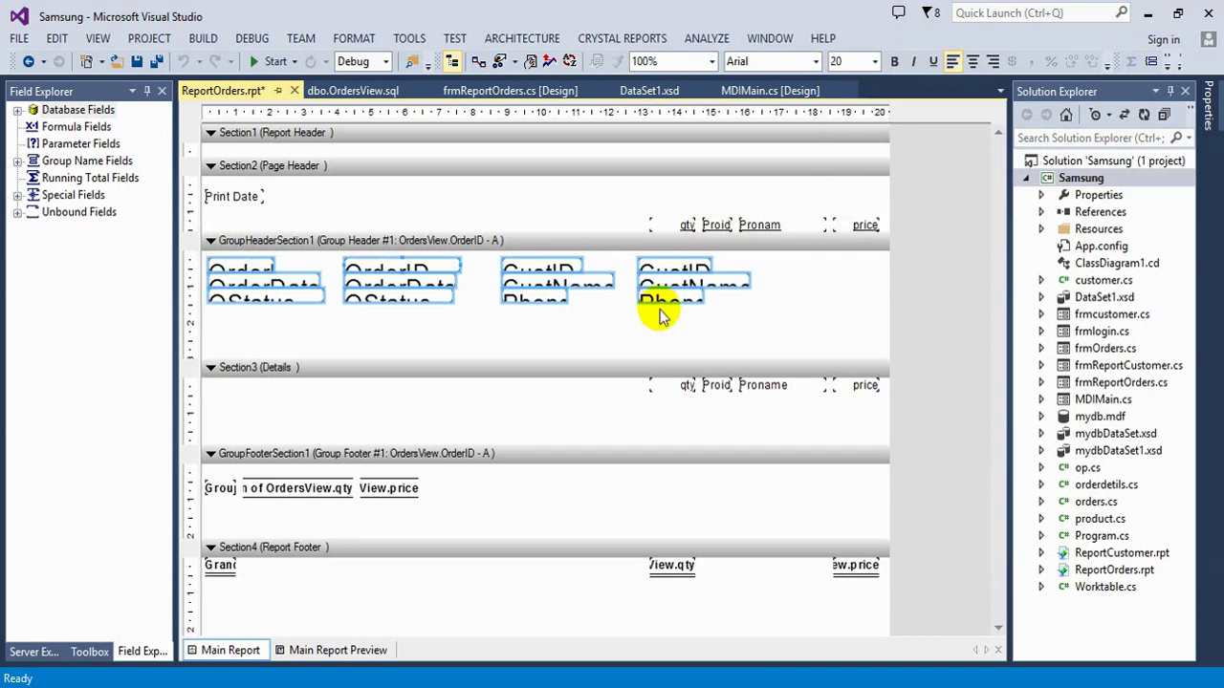
pyautogui.click(431, 330)
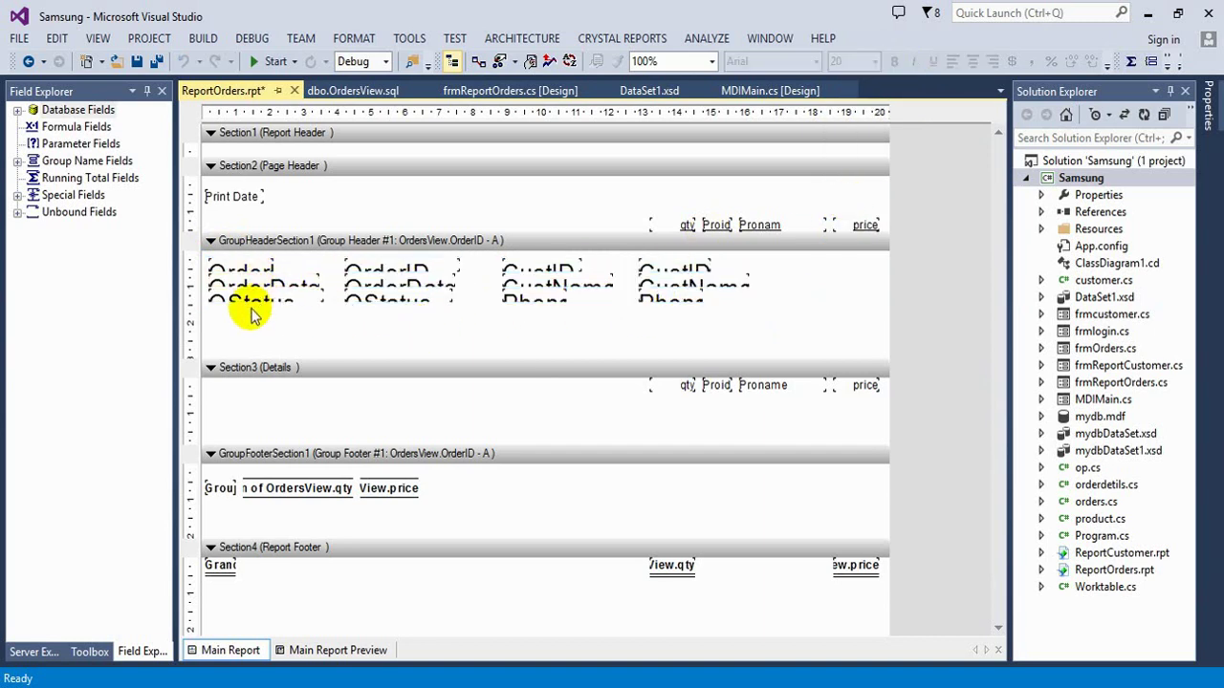
# - Move the OStatus and OrderDate headings down and make the OrderID heading taller to fit the enlarged text
pyautogui.moveTo(254, 306); pyautogui.dragTo(254, 350)
pyautogui.click(257, 292)
pyautogui.moveTo(258, 304); pyautogui.dragTo(255, 326)
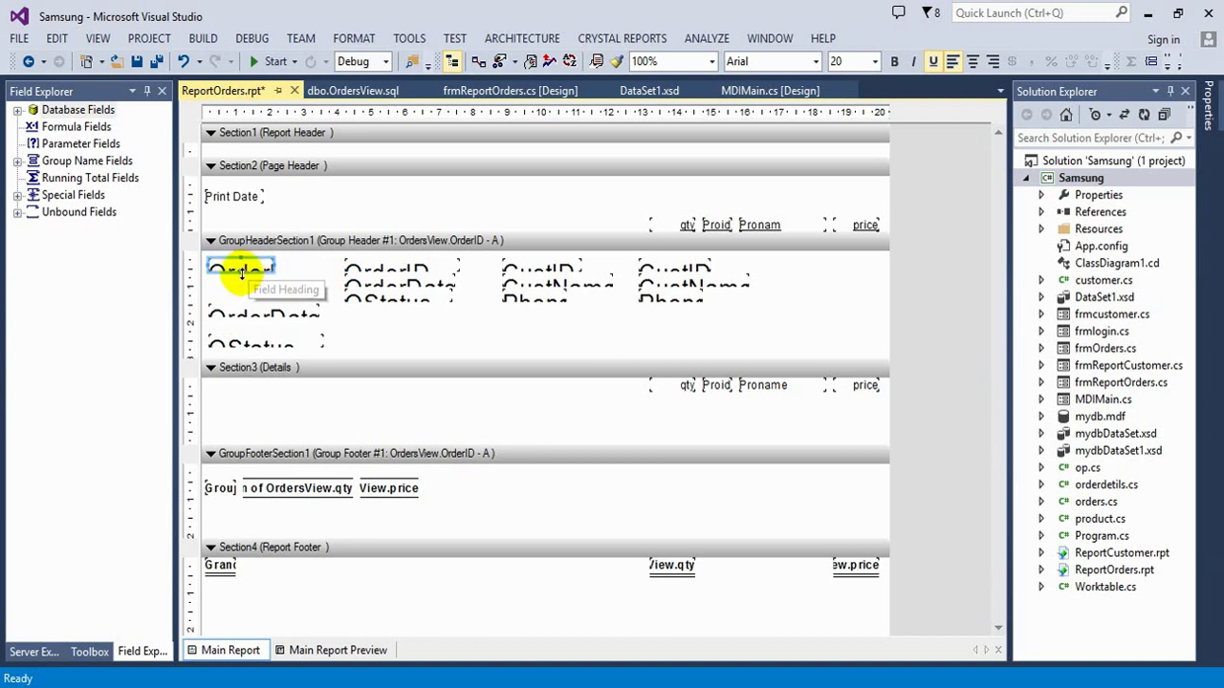
pyautogui.moveTo(272, 273); pyautogui.dragTo(271, 298)
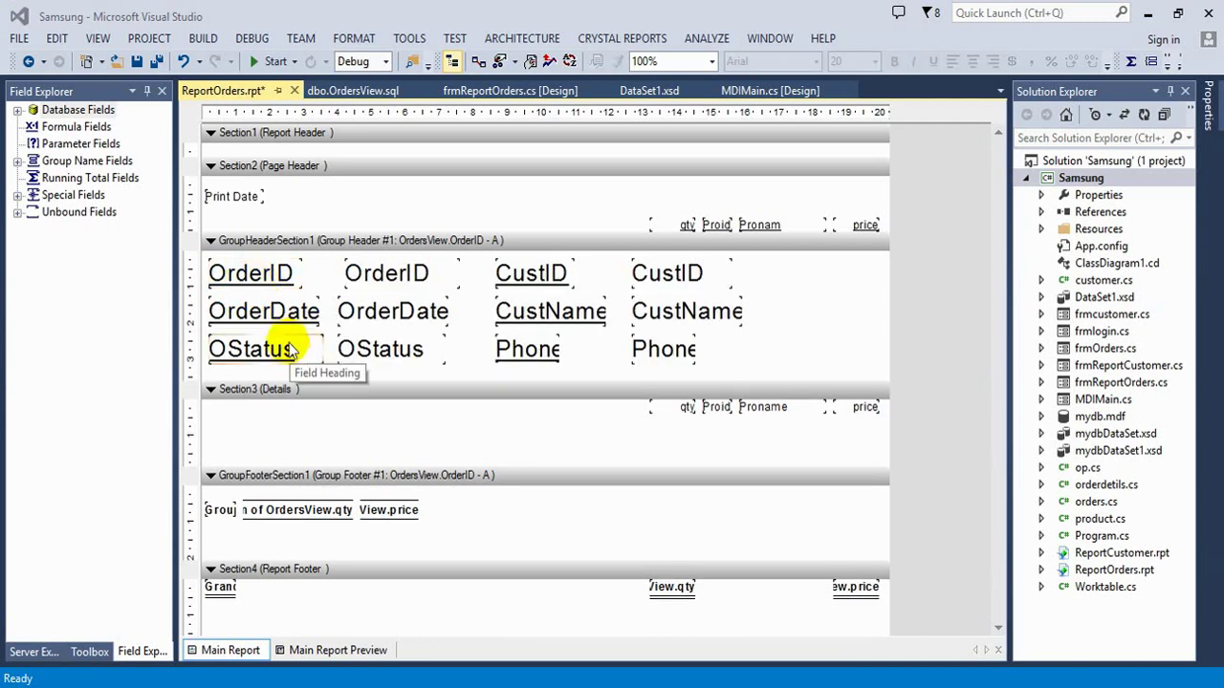
# - Set the font color of the OrderID heading in the group header to Red
pyautogui.click(260, 275)
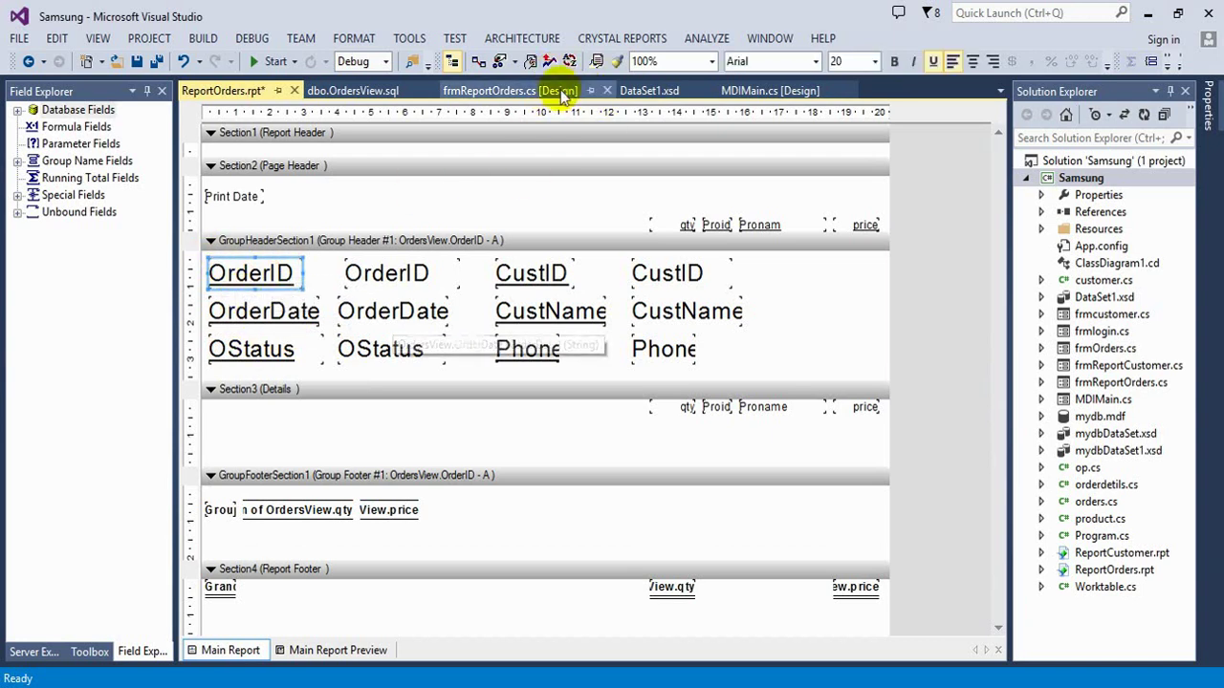
pyautogui.click(597, 61)
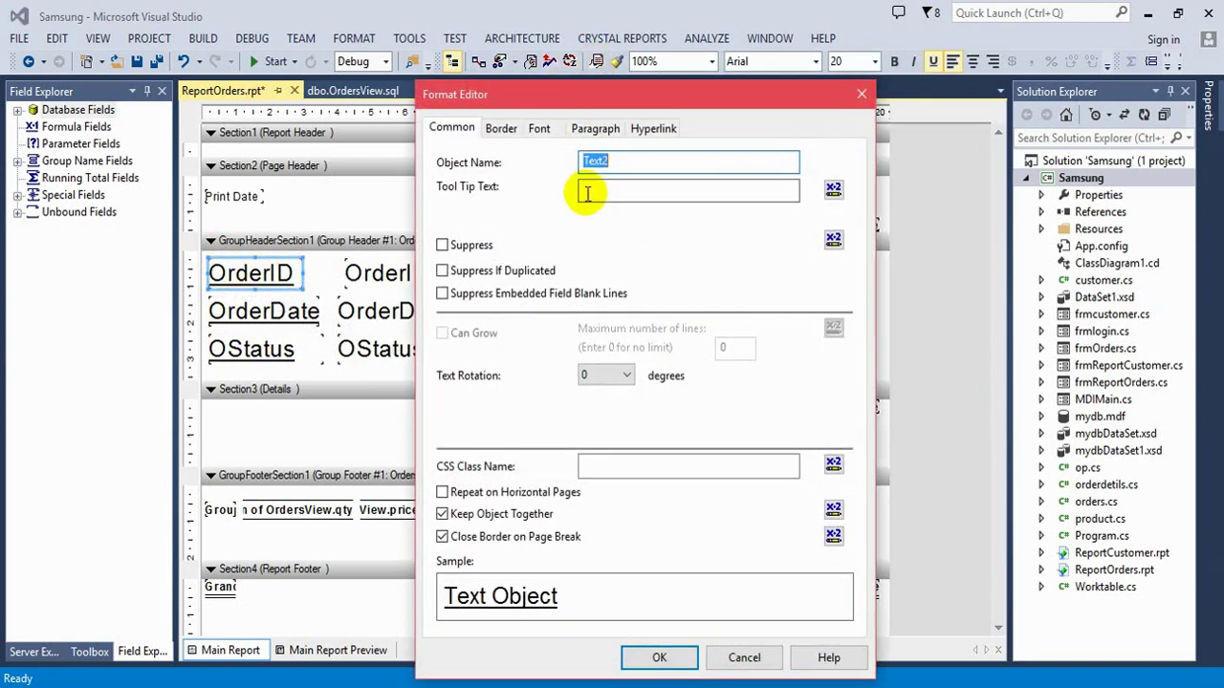
pyautogui.click(540, 128)
pyautogui.click(587, 252)
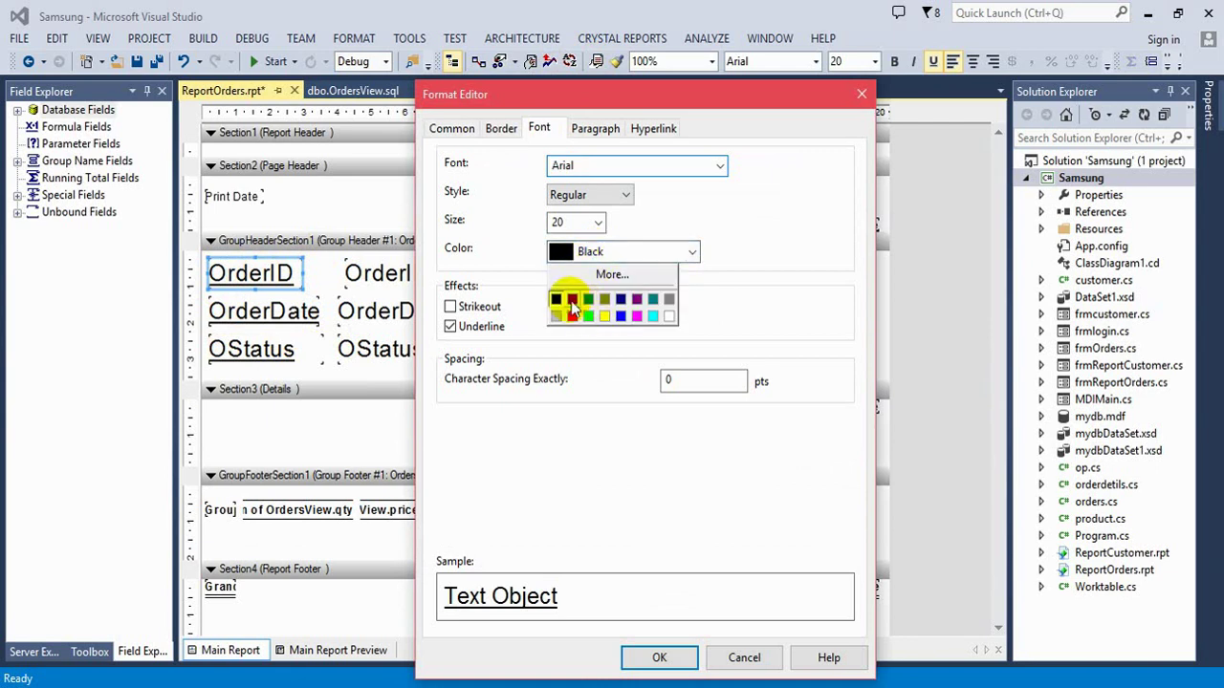
pyautogui.click(571, 317)
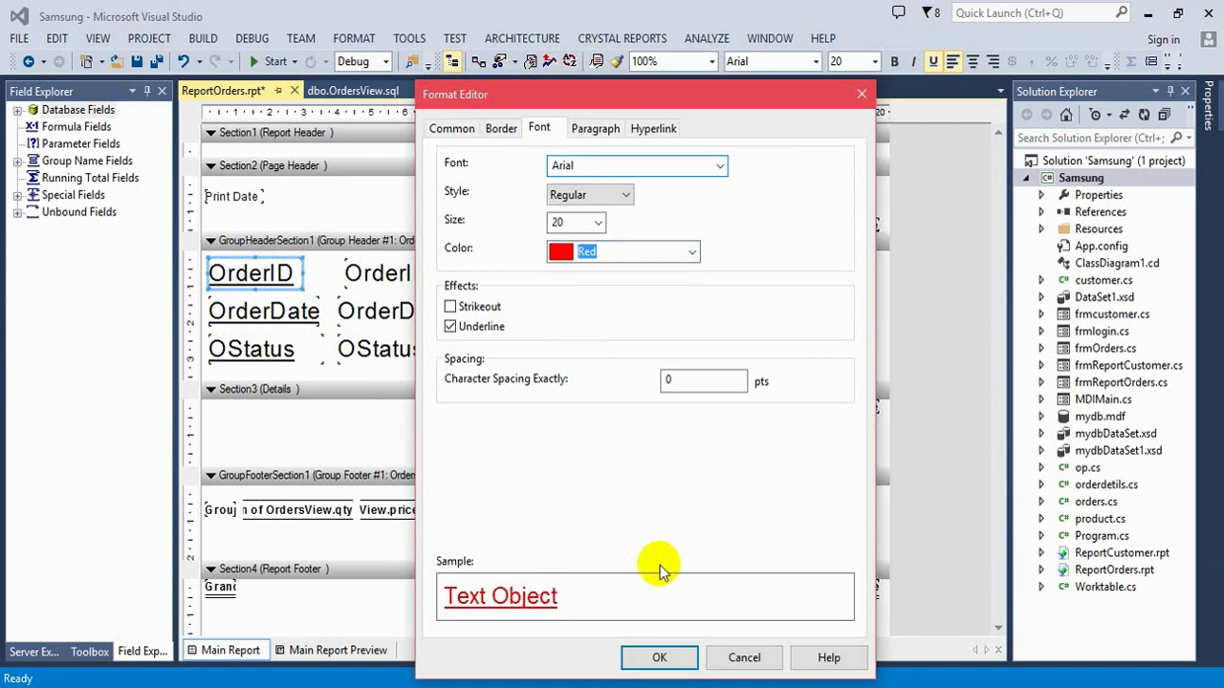
pyautogui.click(660, 658)
# - Set the font color of the OrderDate heading in the group header to Red
pyautogui.click(218, 314)
pyautogui.click(597, 60)
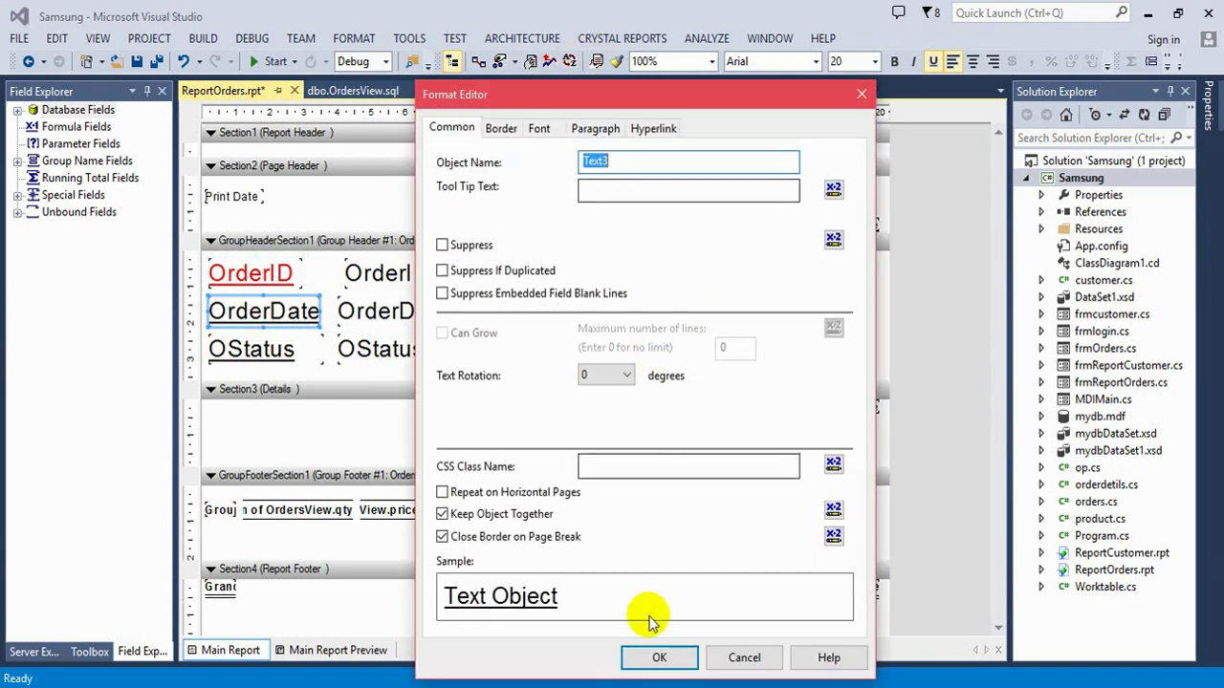
pyautogui.click(539, 128)
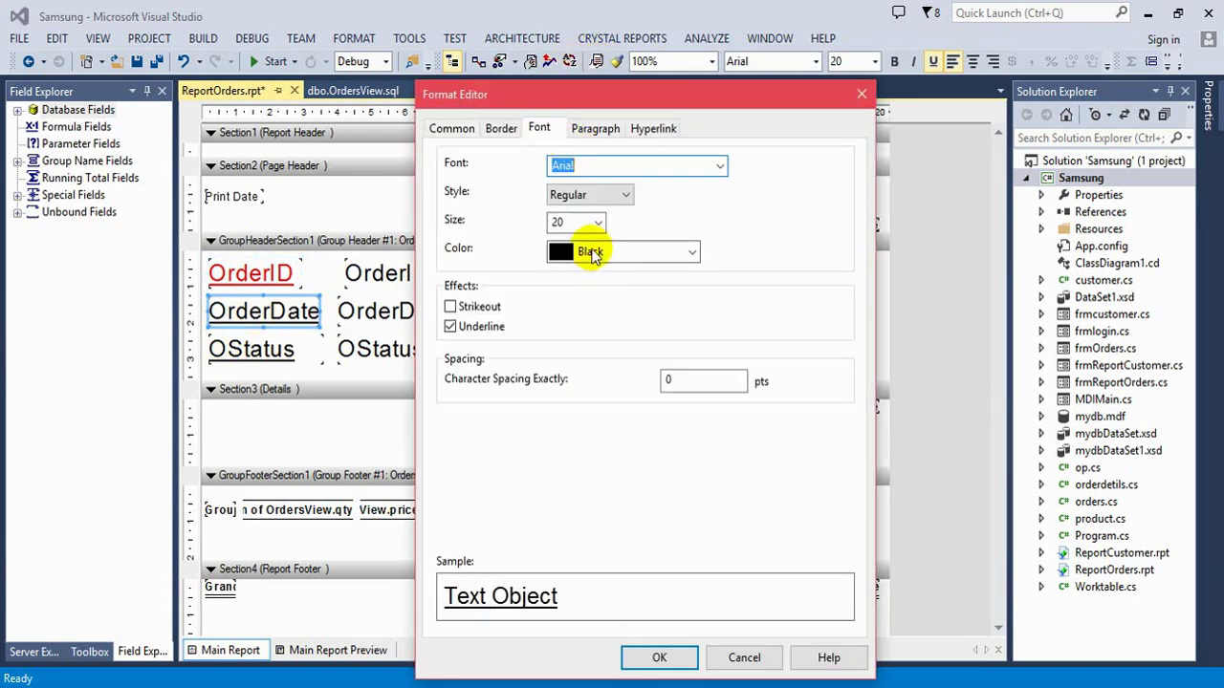
pyautogui.click(584, 251)
pyautogui.click(574, 316)
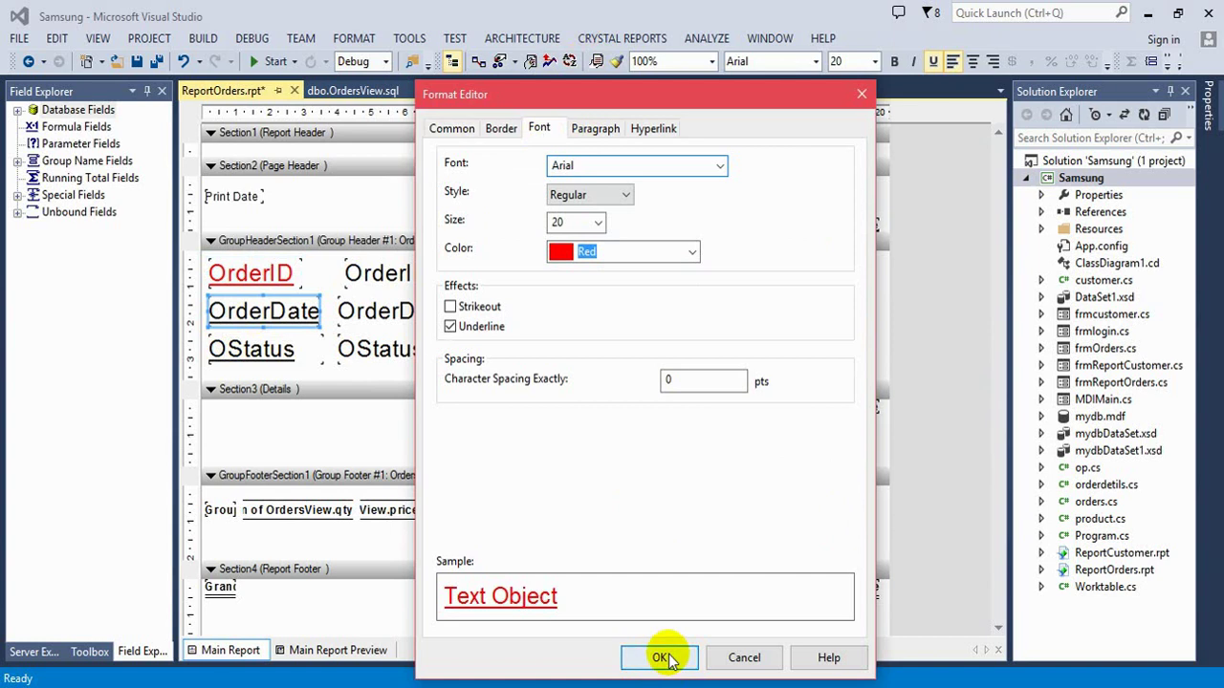
pyautogui.click(661, 658)
# - Color the OStatus, CustID, CustName and Phone headings red and increase the height of the group header section
pyautogui.click(251, 349)
pyautogui.click(708, 390)
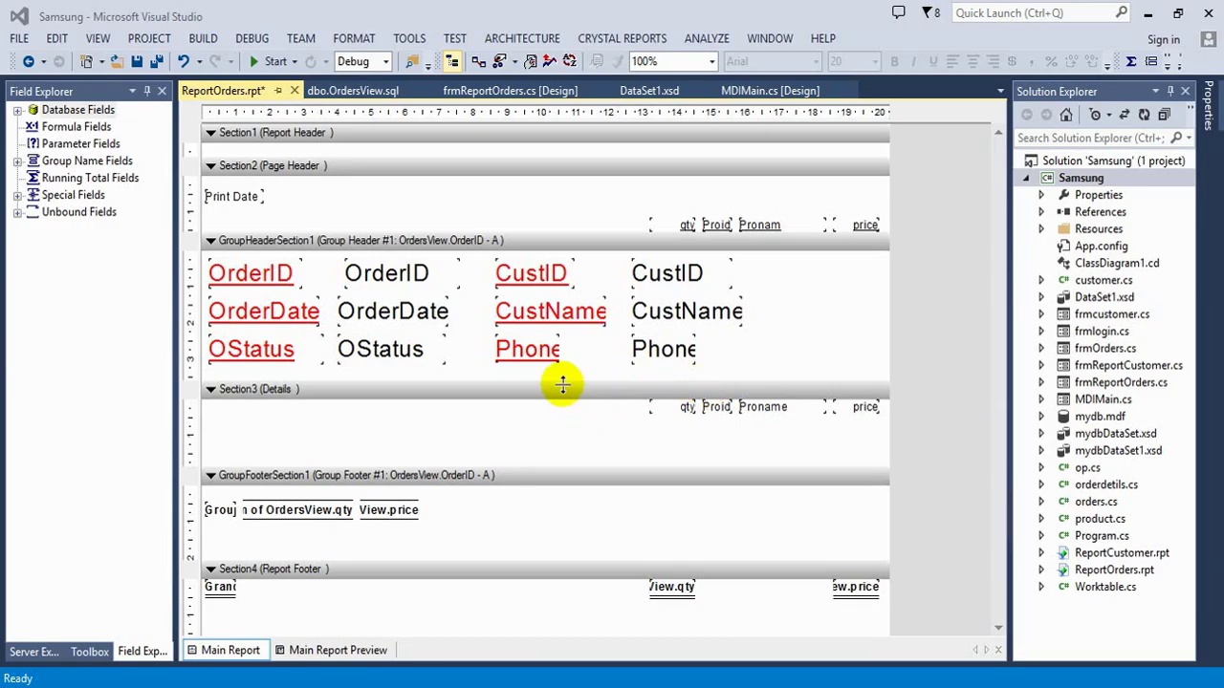
pyautogui.moveTo(565, 383); pyautogui.dragTo(560, 421)
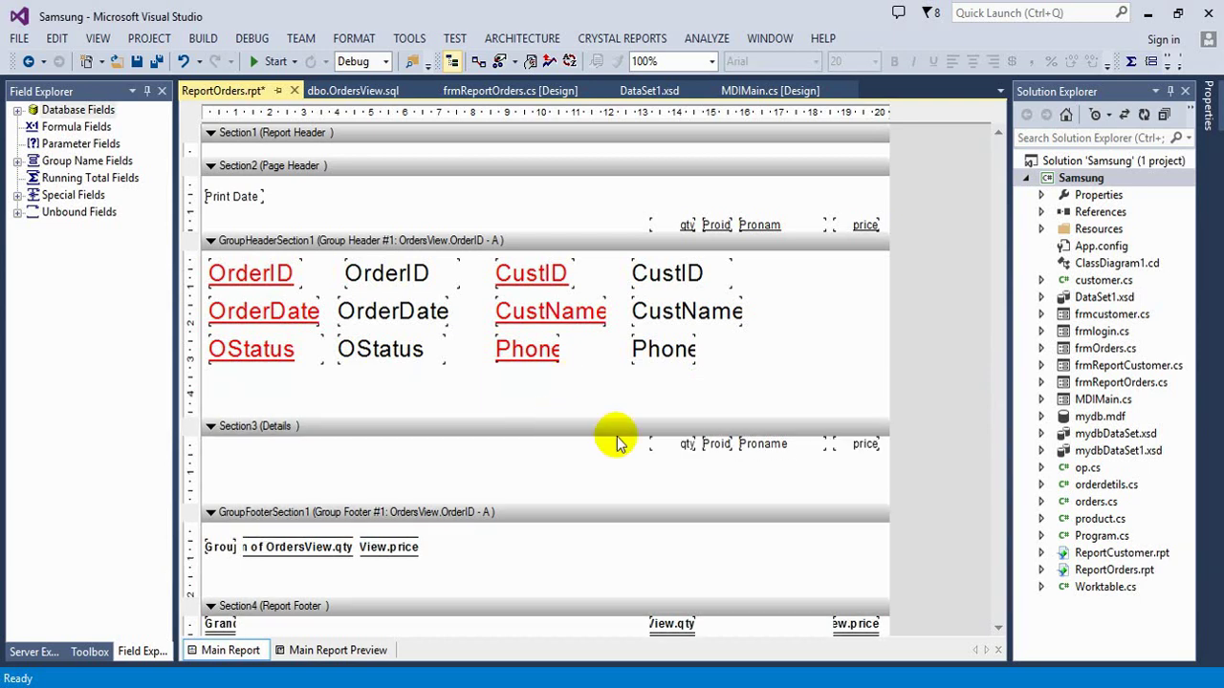
# - Check the Word invoice layout, then move the qty field lower in the Details section and its heading to the bottom of the group header
pyautogui.click(577, 687)
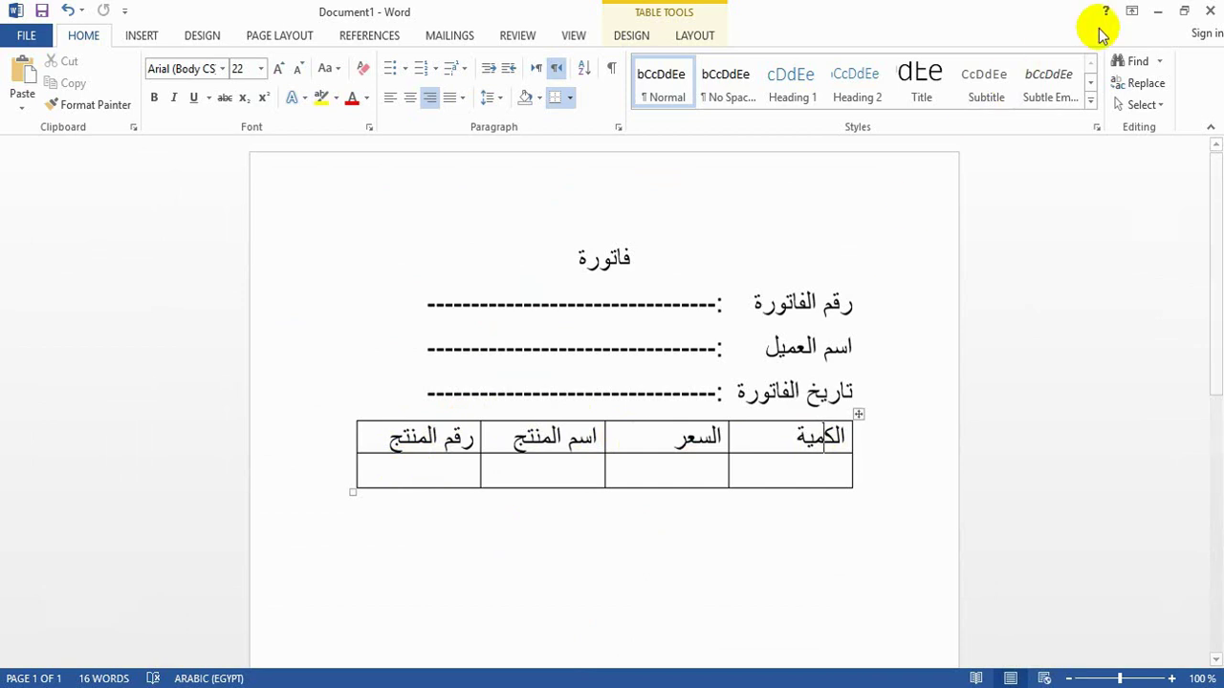
pyautogui.click(1157, 11)
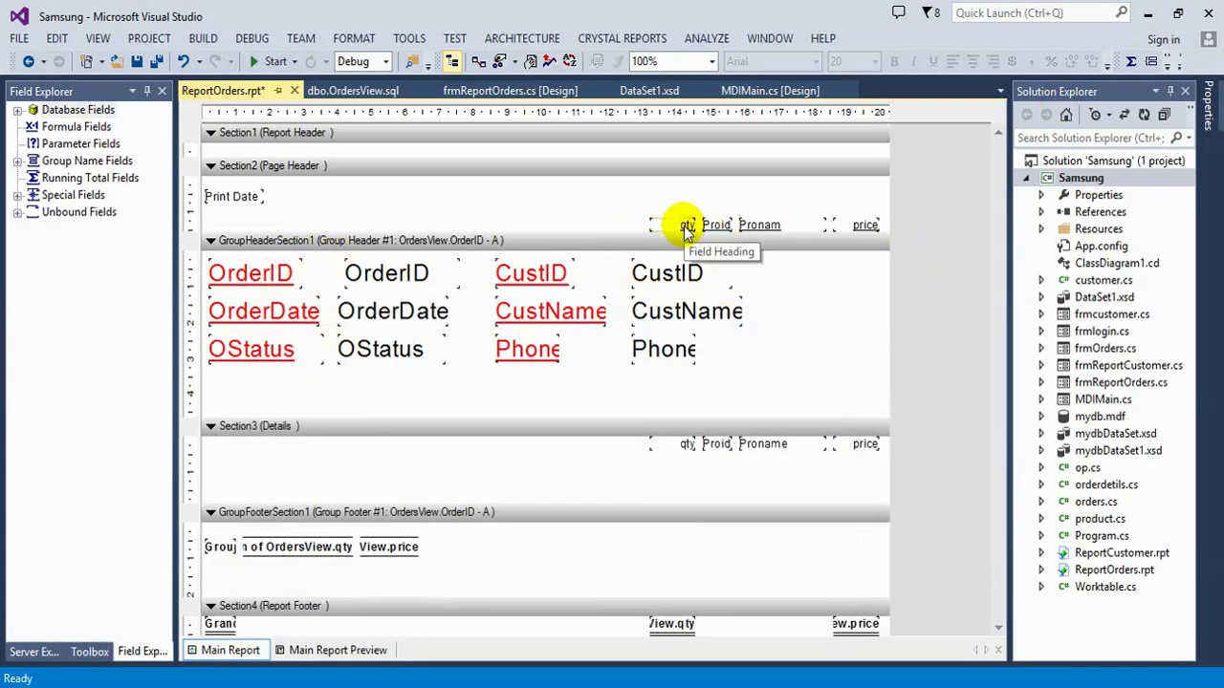
pyautogui.moveTo(684, 446); pyautogui.dragTo(435, 470)
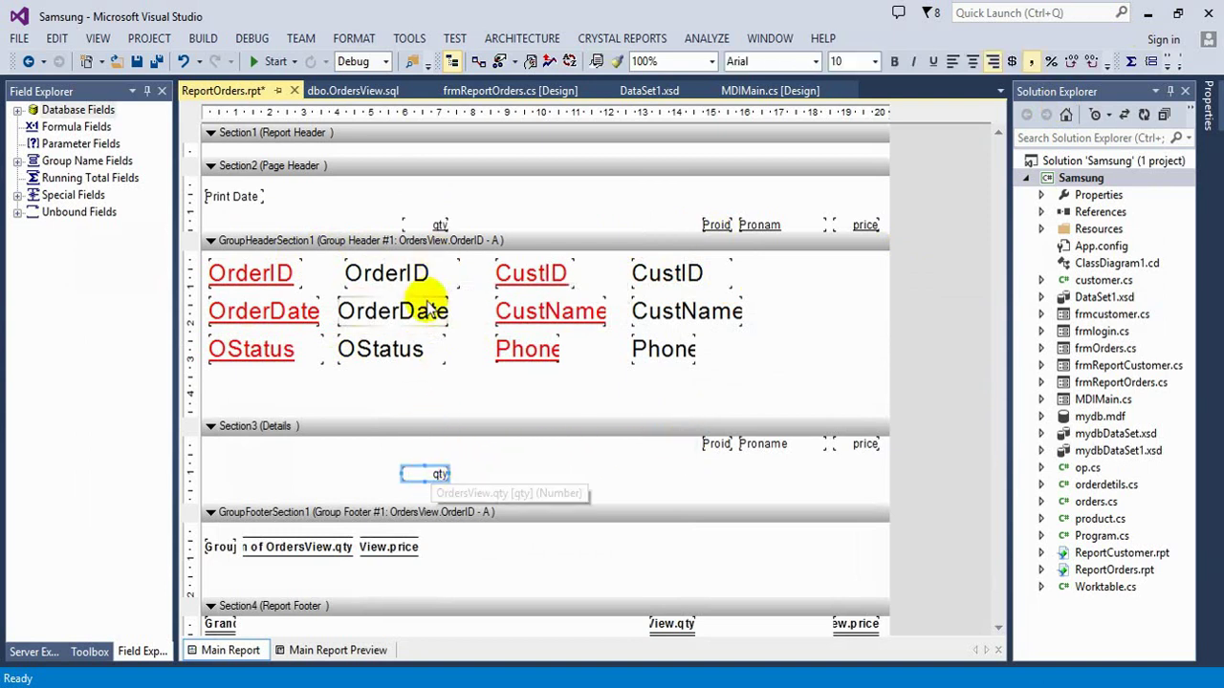
pyautogui.moveTo(439, 227); pyautogui.dragTo(316, 409)
pyautogui.moveTo(437, 470)
pyautogui.mouseDown()
pyautogui.moveTo(301, 465)
pyautogui.moveTo(457, 467)
pyautogui.mouseUp()
pyautogui.moveTo(316, 402); pyautogui.dragTo(469, 407)
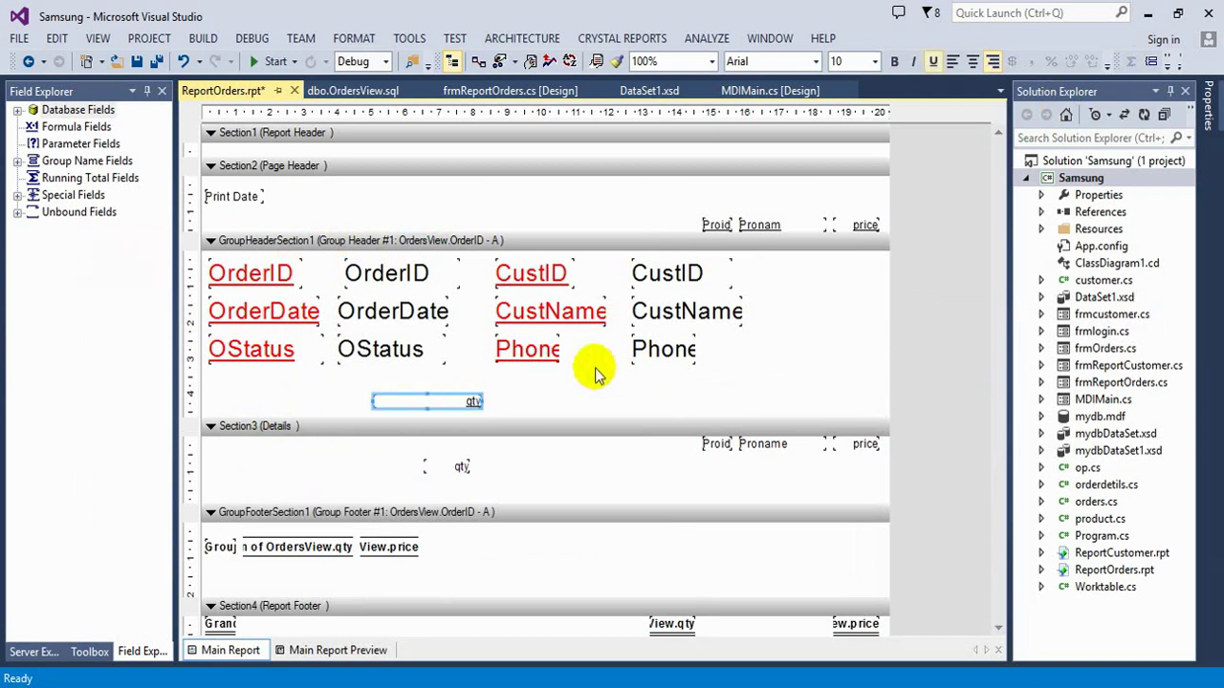
# - Move the Proid, Proname and price headings into the group header's bottom row, widening Proid and placing qty last in the row
pyautogui.moveTo(716, 226); pyautogui.dragTo(241, 410)
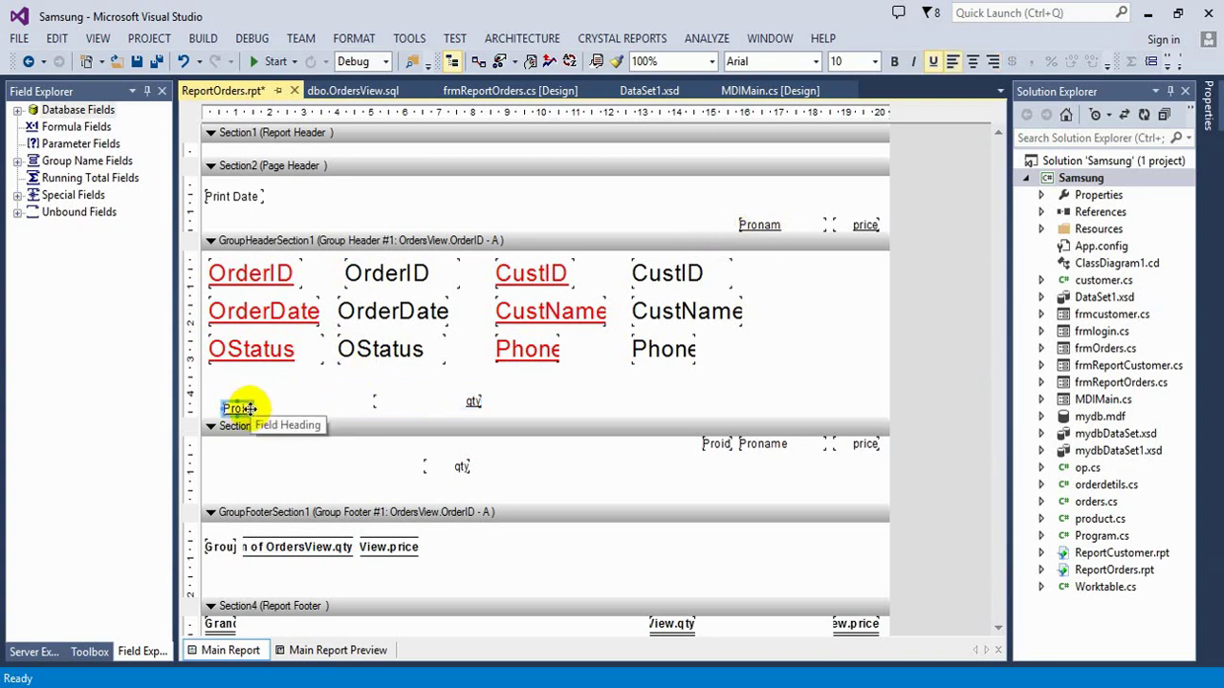
pyautogui.moveTo(244, 409); pyautogui.dragTo(239, 409)
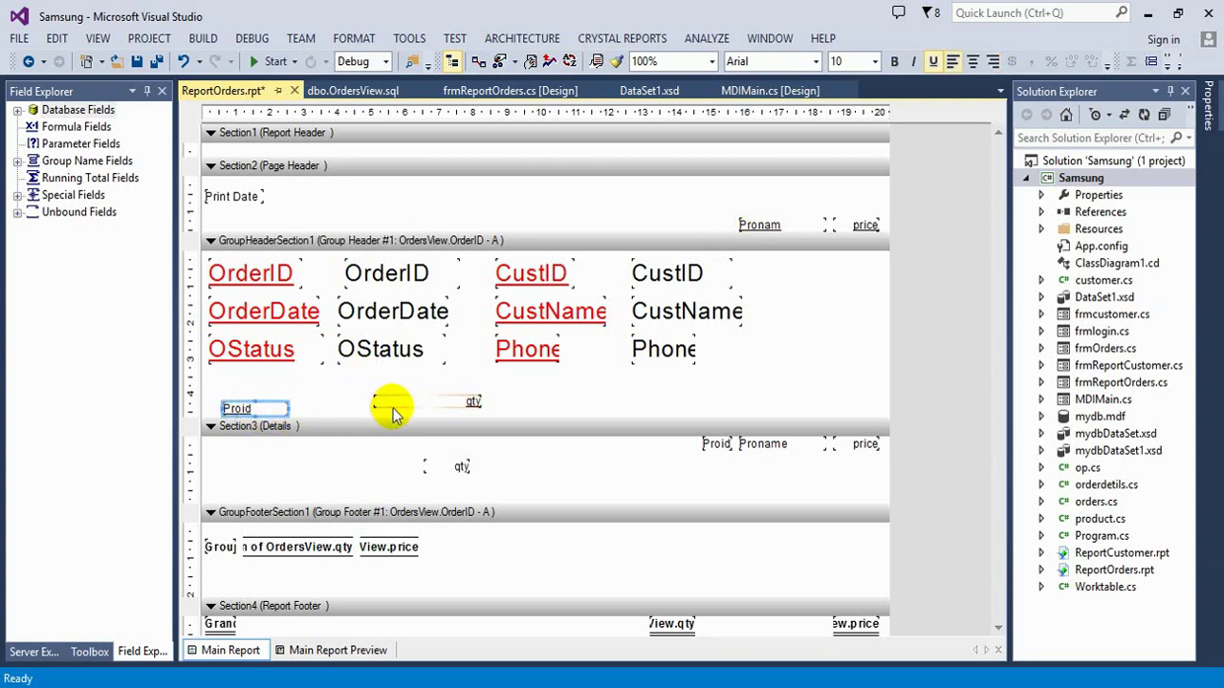
pyautogui.moveTo(449, 403); pyautogui.dragTo(637, 401)
pyautogui.moveTo(765, 226); pyautogui.dragTo(376, 413)
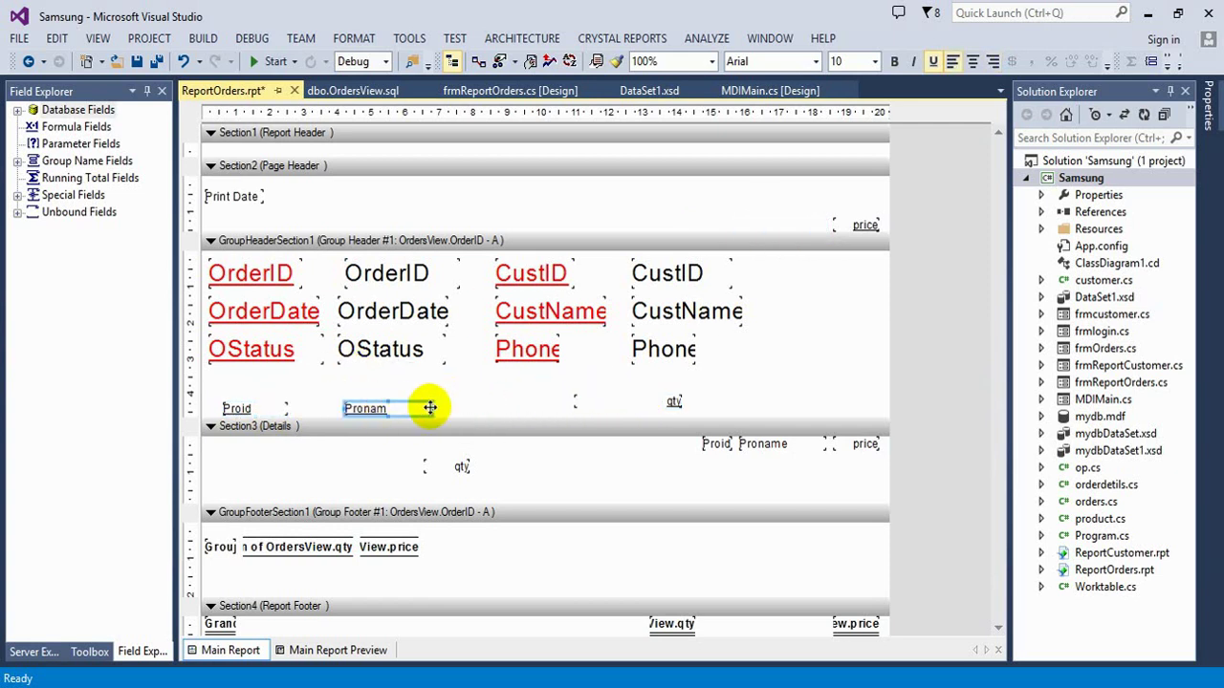
pyautogui.moveTo(858, 224); pyautogui.dragTo(547, 409)
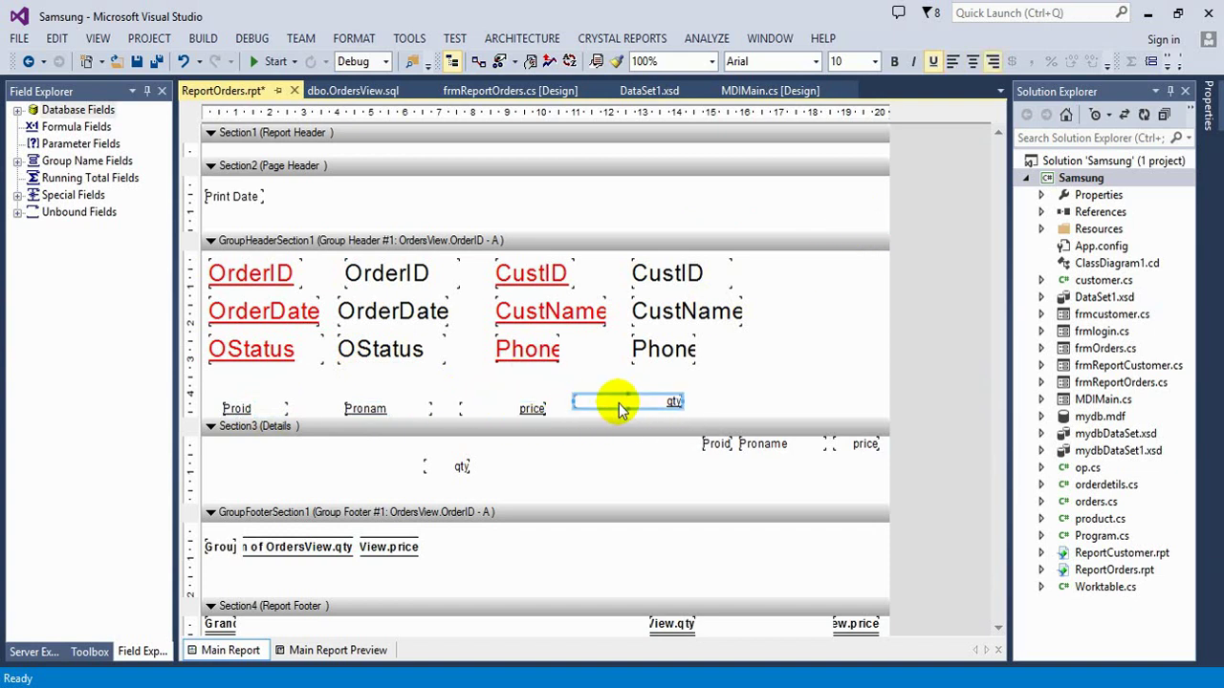
pyautogui.moveTo(624, 400); pyautogui.dragTo(675, 406)
# - Set the Proid, Proname, price and qty headings to font size 14 and make them taller to fit the text
pyautogui.moveTo(745, 392); pyautogui.dragTo(143, 426)
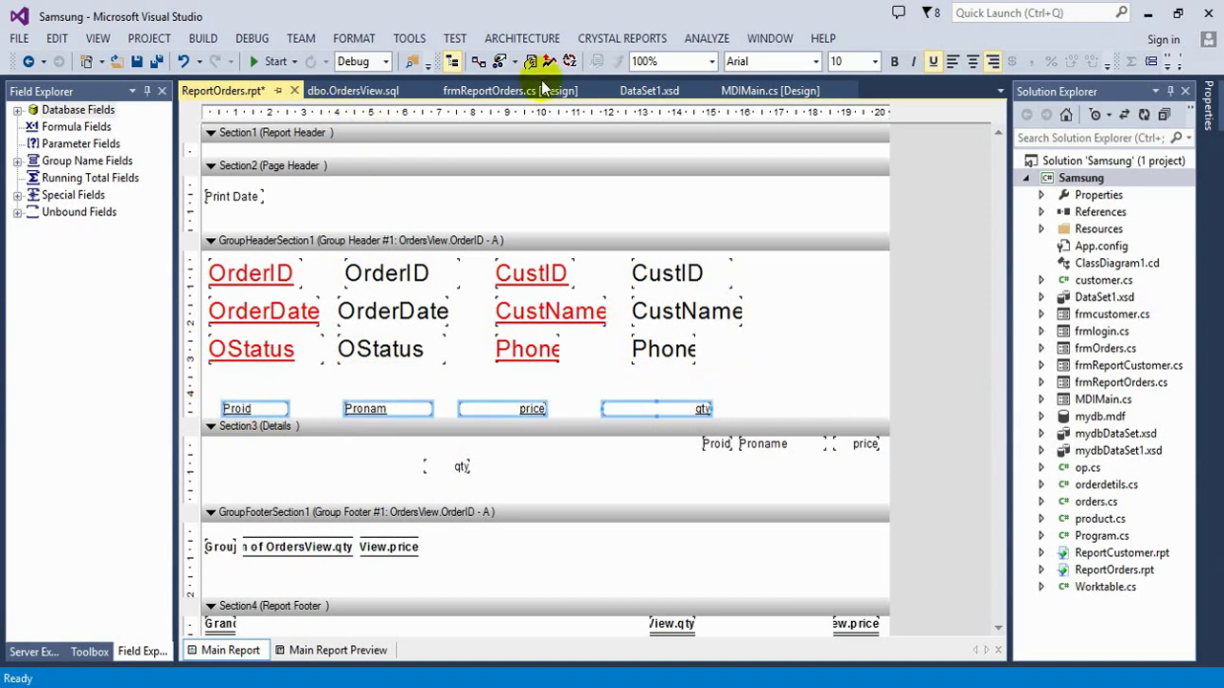
pyautogui.click(872, 64)
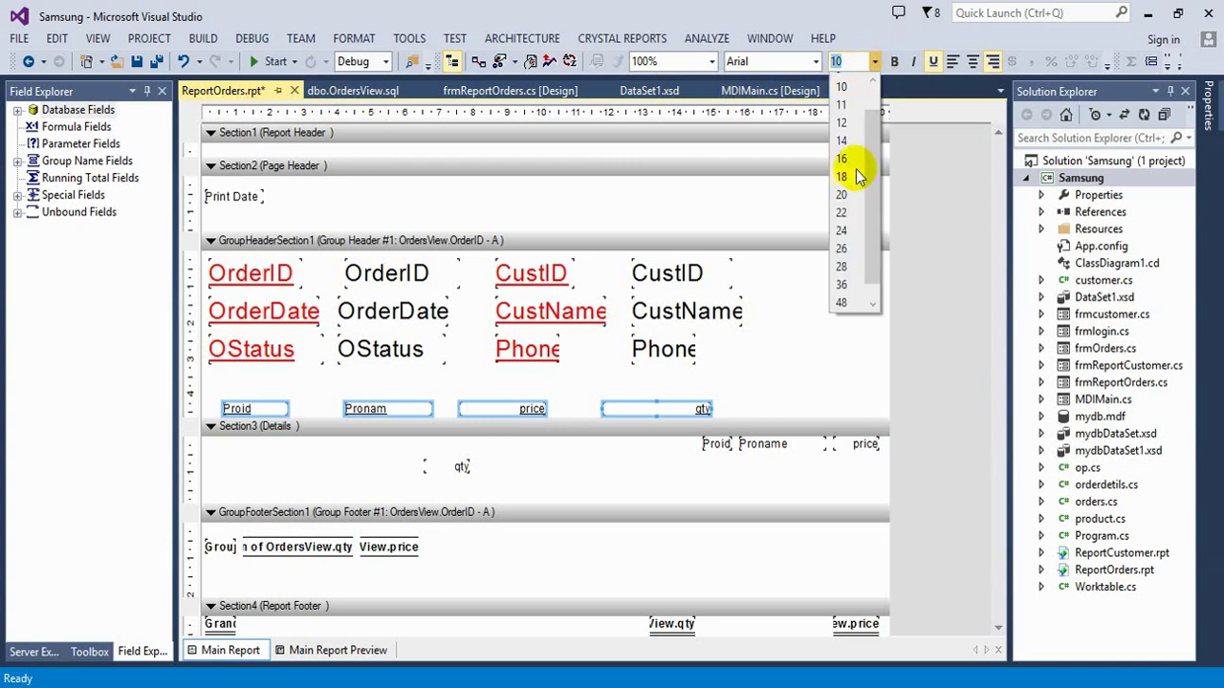
pyautogui.click(845, 144)
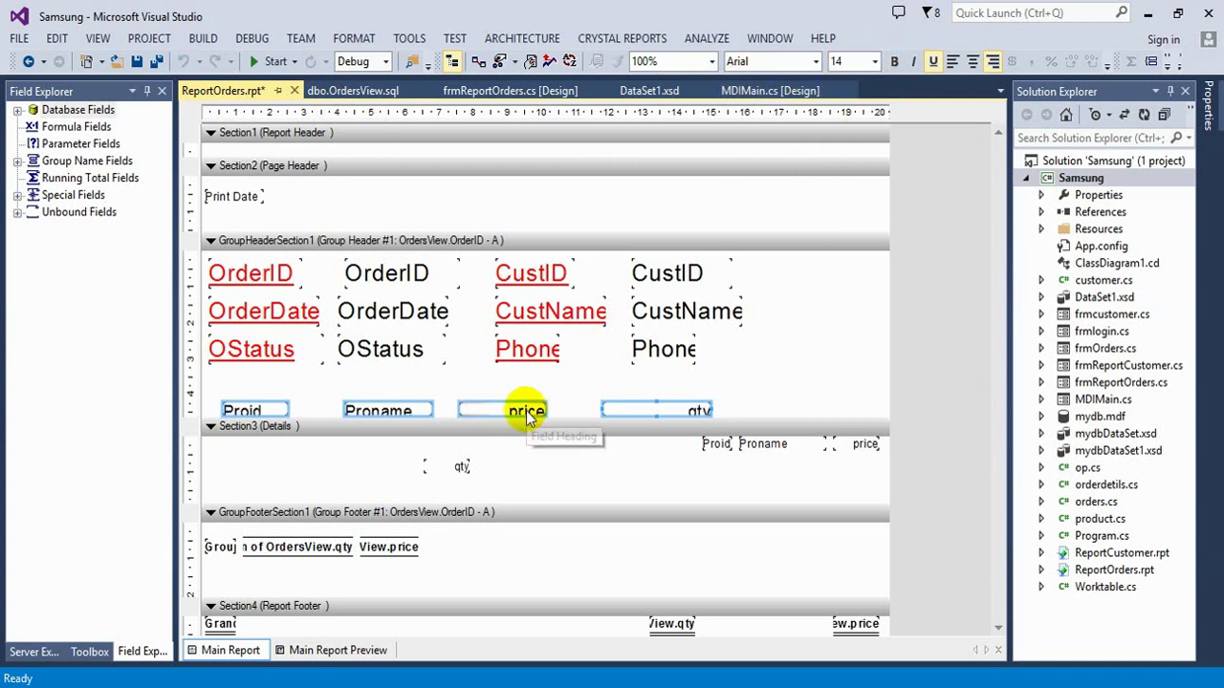
pyautogui.click(260, 401)
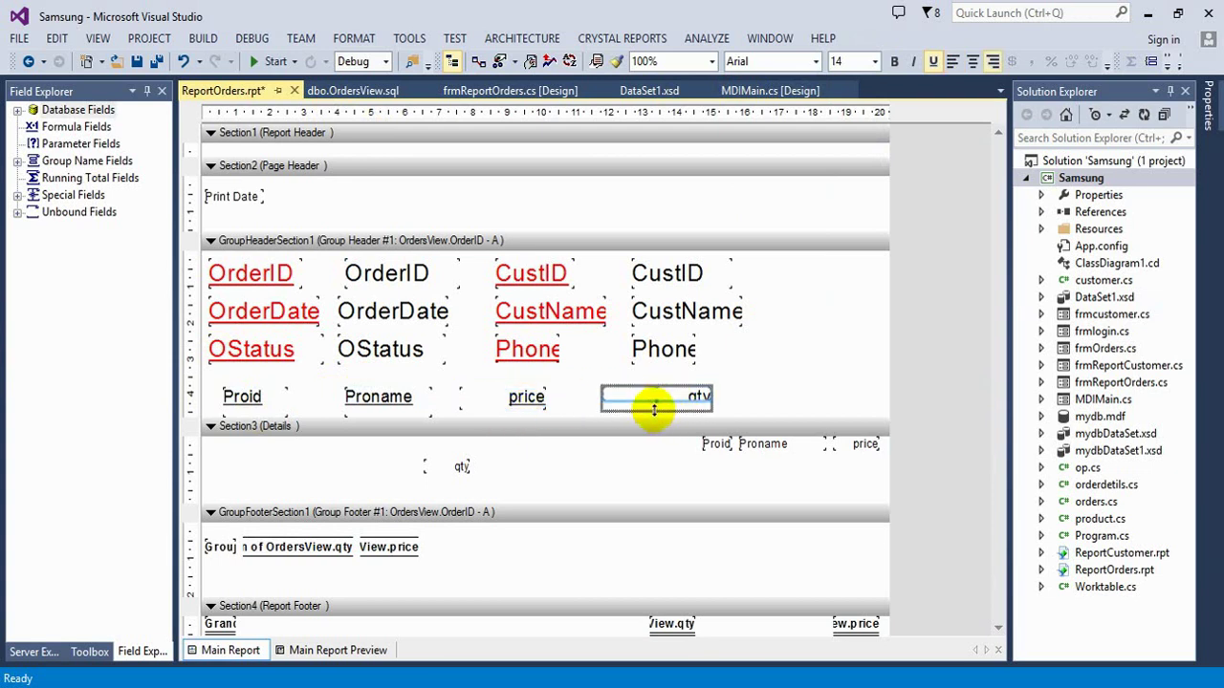
# - Center the text of the Proid, Proname, price and qty headings and shift them to the right in the group header
pyautogui.moveTo(743, 387); pyautogui.dragTo(216, 404)
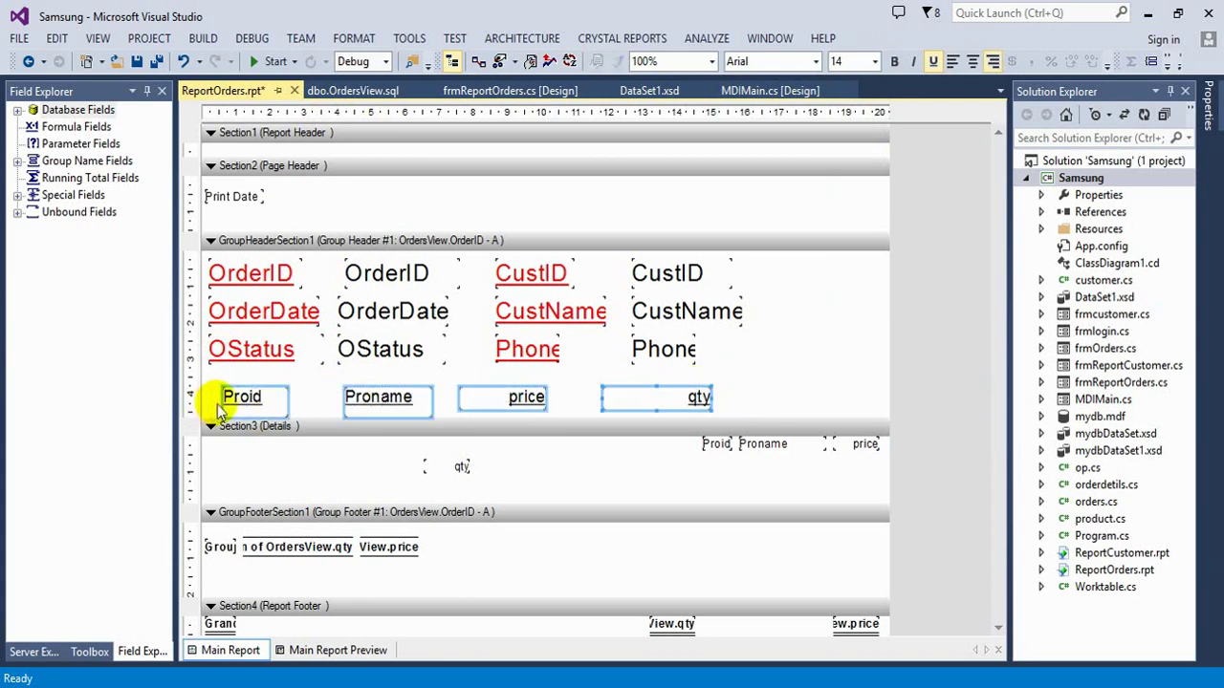
pyautogui.click(972, 61)
pyautogui.moveTo(656, 396); pyautogui.dragTo(698, 402)
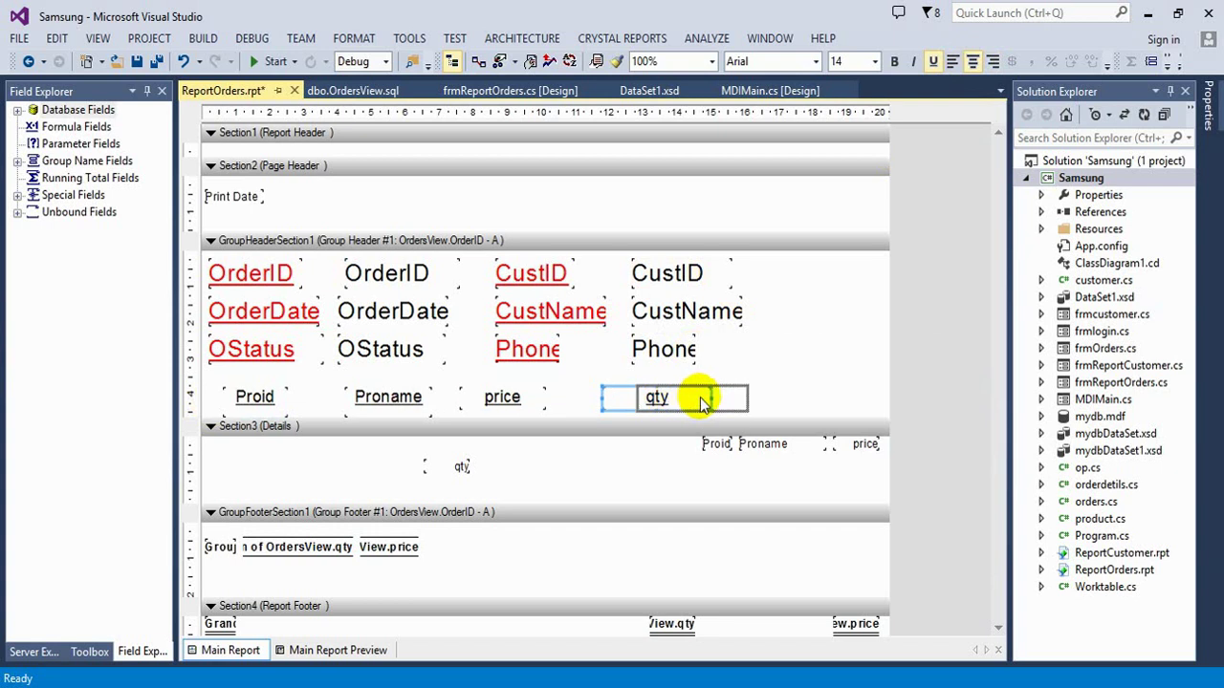
pyautogui.moveTo(809, 392); pyautogui.dragTo(196, 417)
pyautogui.moveTo(372, 397); pyautogui.dragTo(394, 398)
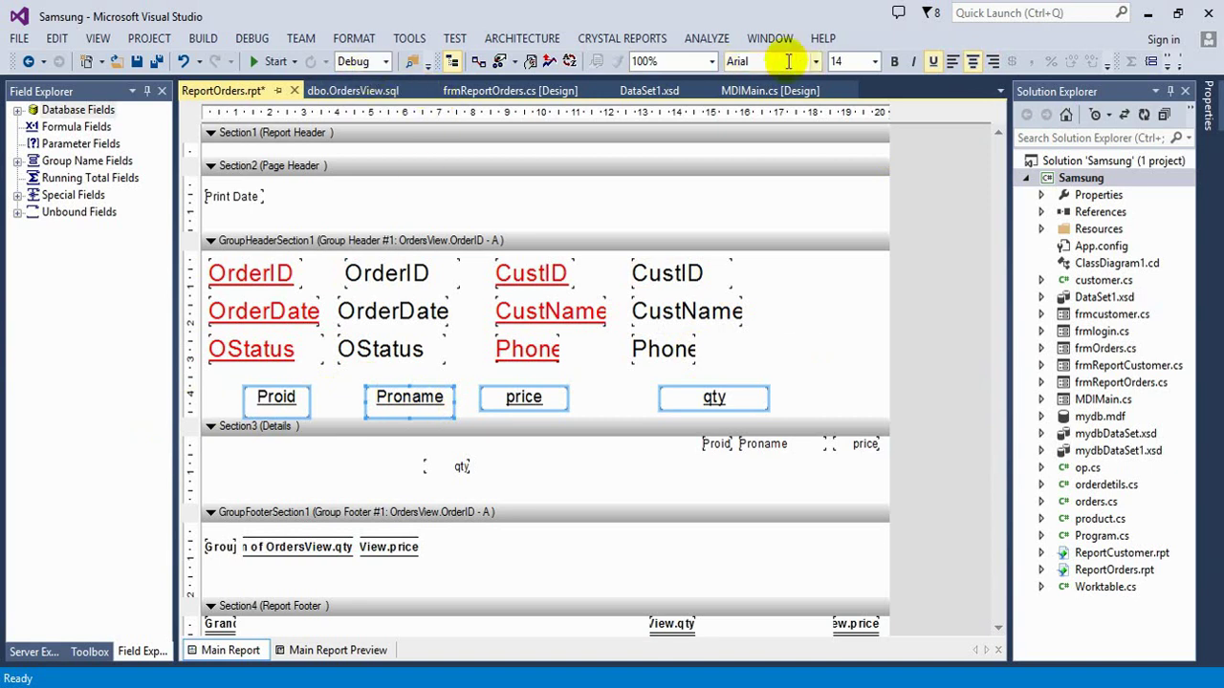
# - Make the four product headings bold and move the price heading slightly right, between Proname and qty
pyautogui.click(896, 65)
pyautogui.click(612, 399)
pyautogui.moveTo(521, 402); pyautogui.dragTo(542, 402)
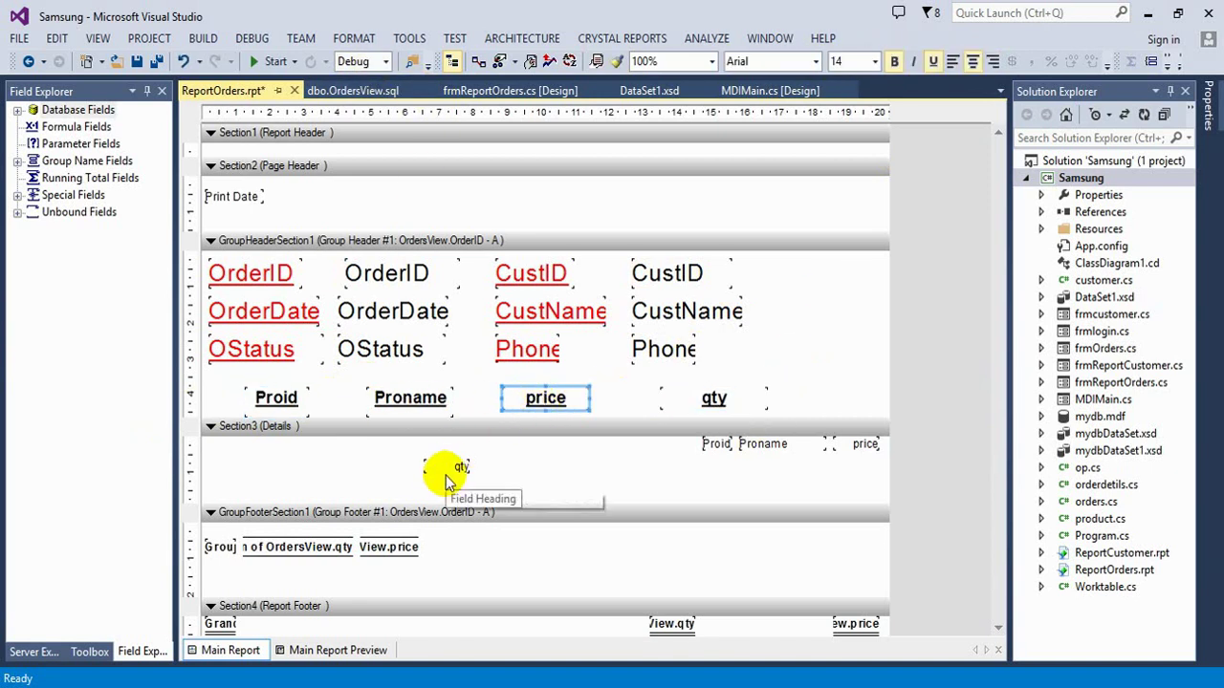
pyautogui.click(715, 399)
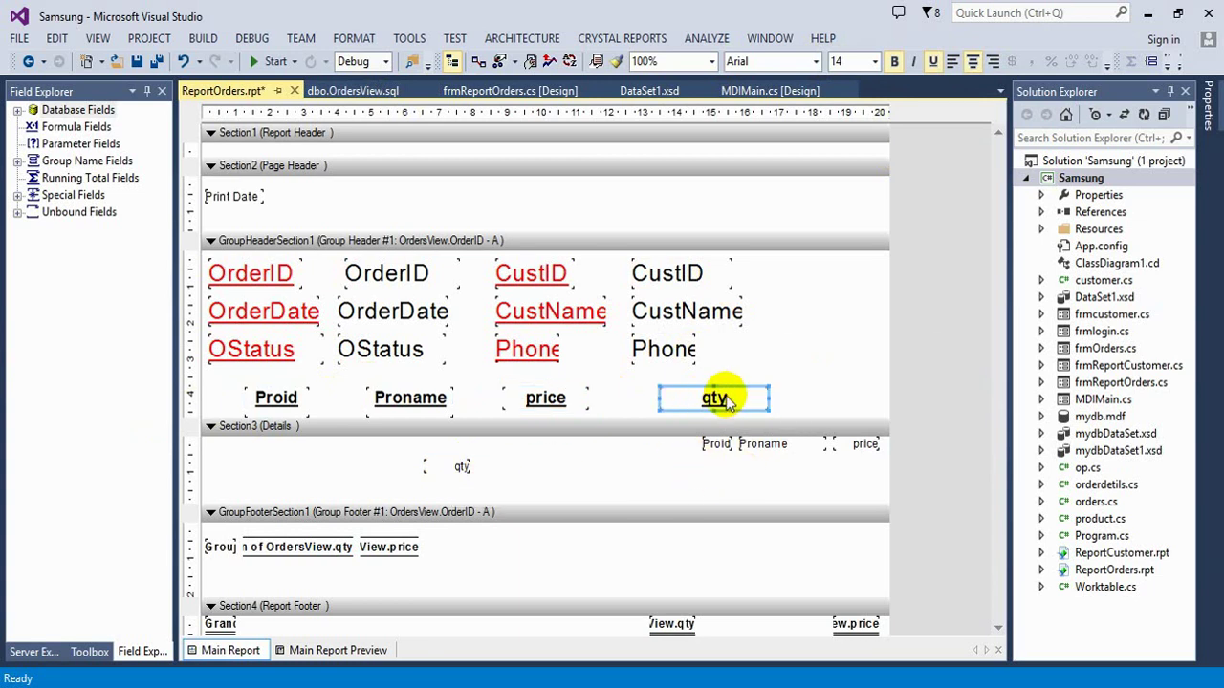